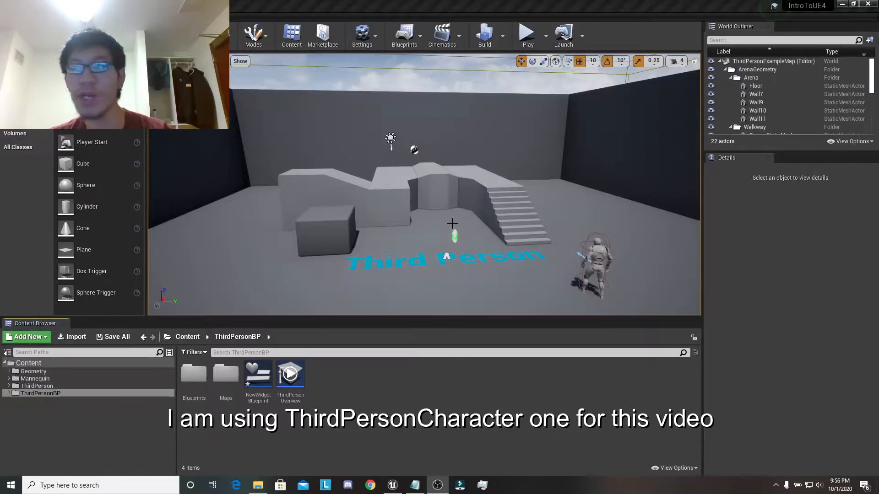
drag(452, 223, 476, 206)
right_drag(476, 206, 508, 245)
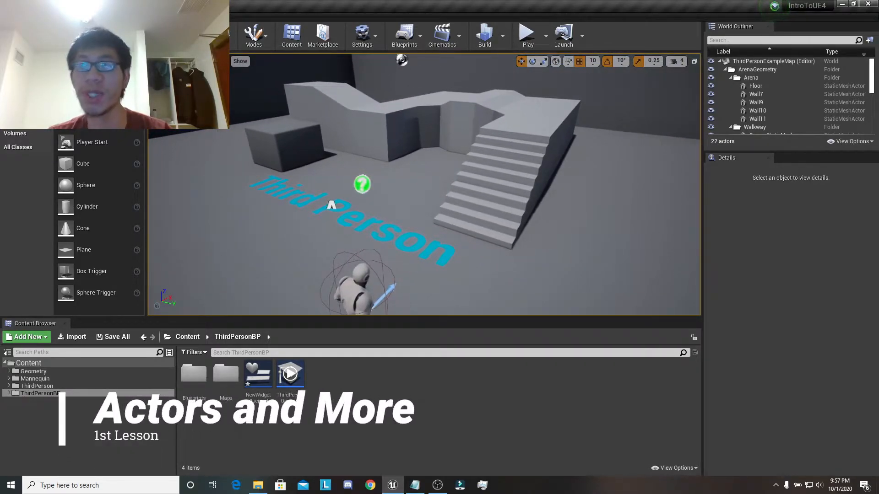
right_drag(381, 246, 348, 268)
right_drag(476, 256, 476, 239)
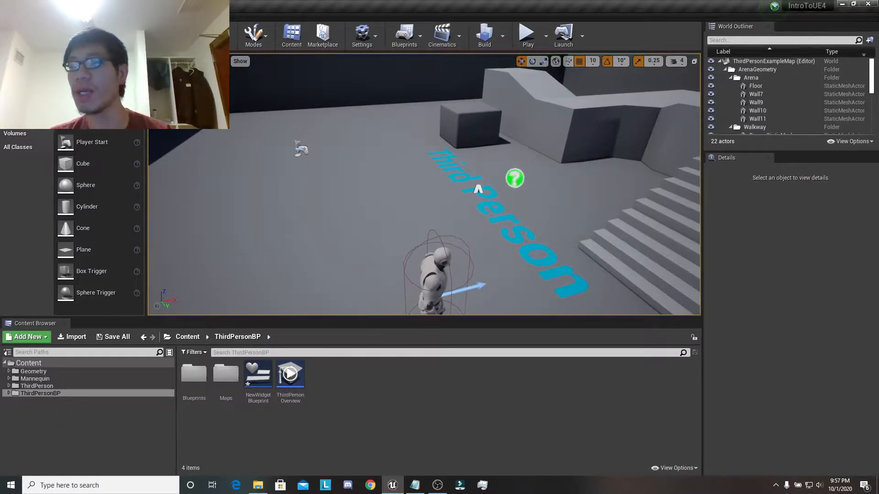
key(alt+Tab)
key(alt+Tab)
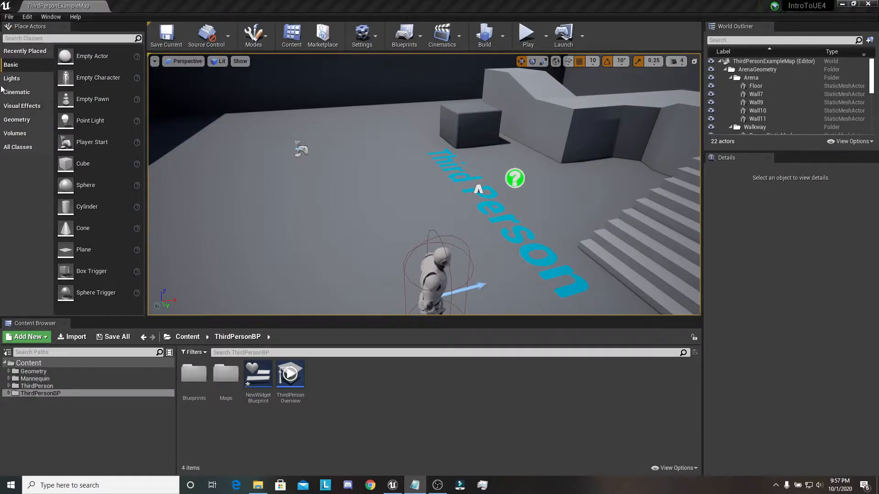
- Look through the placeable actor categories and read the descriptions of the basic Empty Pawn and Empty Actor types
click(35, 92)
click(37, 106)
click(34, 121)
click(34, 135)
click(32, 148)
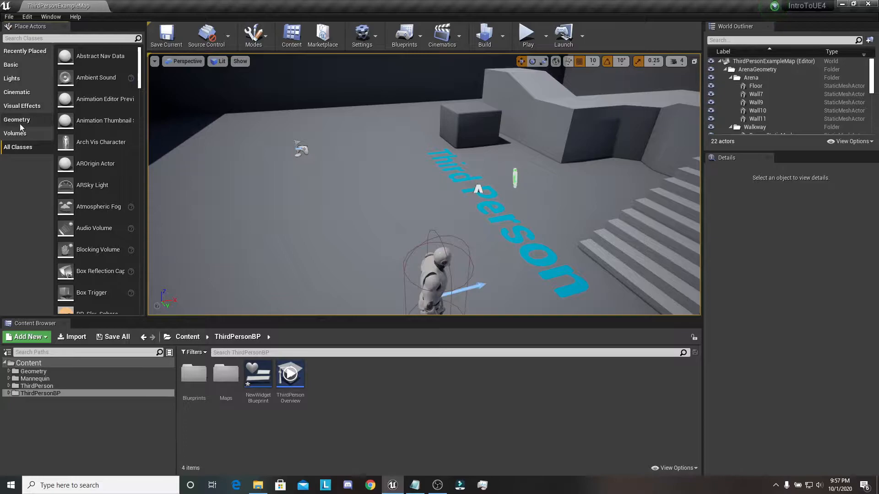
click(37, 66)
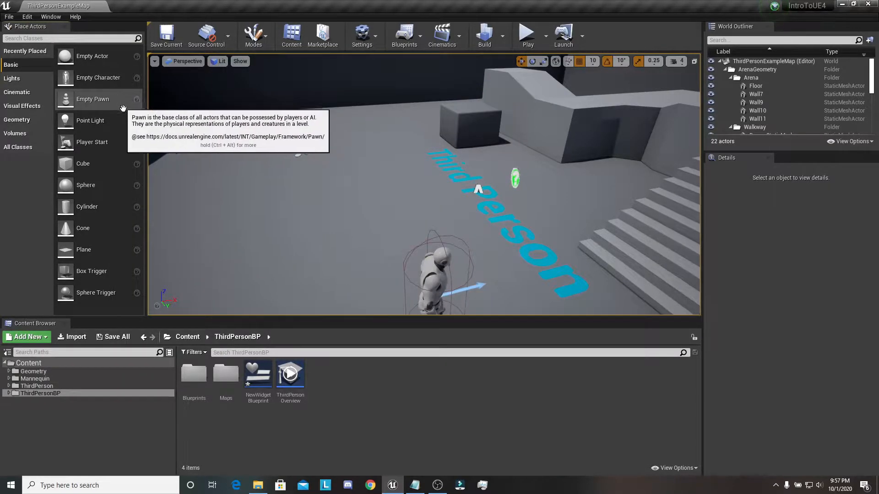
key(ctrl+alt)
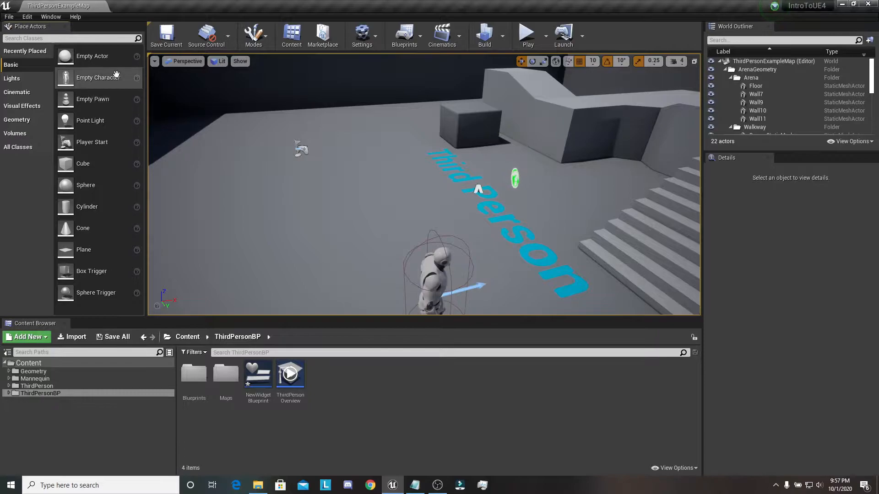
key(ctrl+alt)
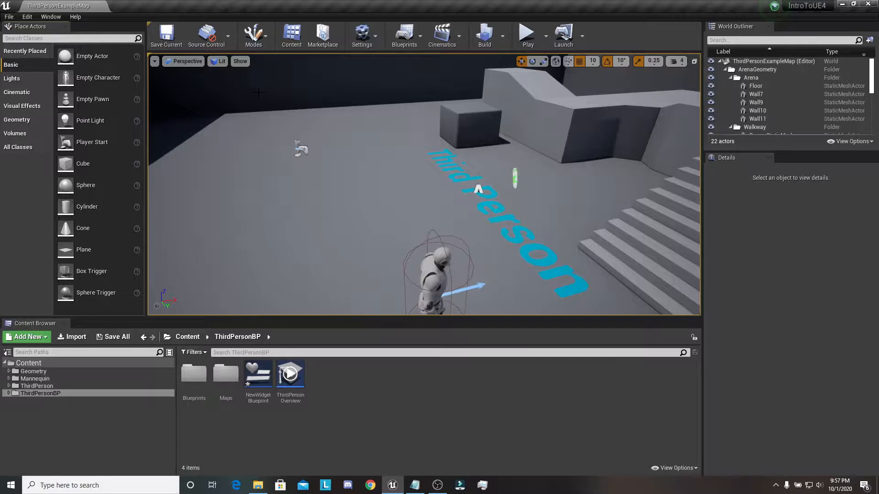
mouse_move(119, 59)
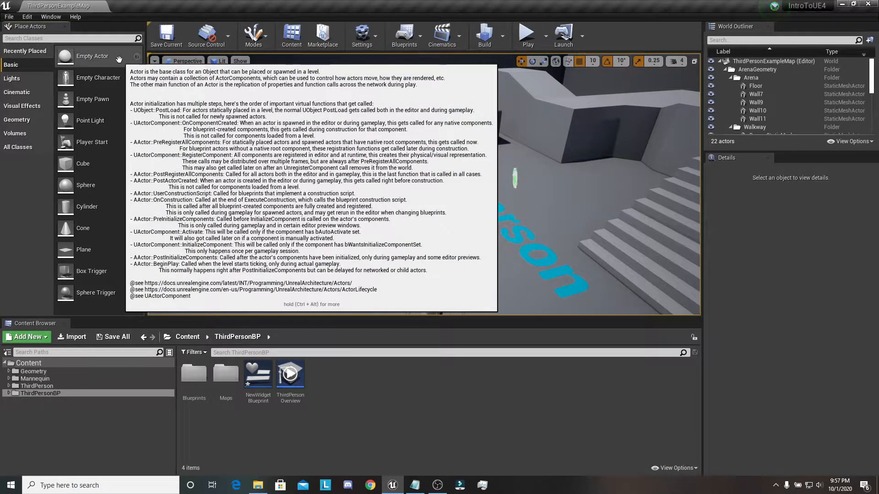
- Select the ThirdPersonCharacter in the level and focus the view on it from the front
right_drag(428, 166, 399, 164)
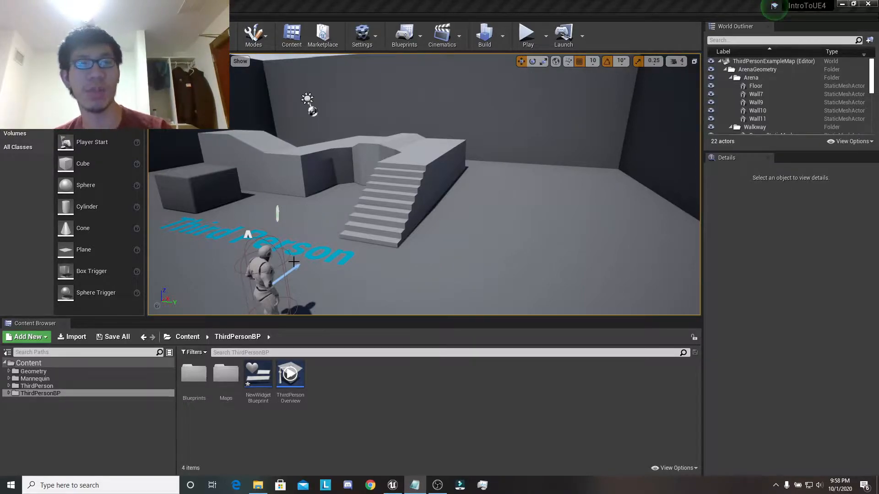
click(265, 276)
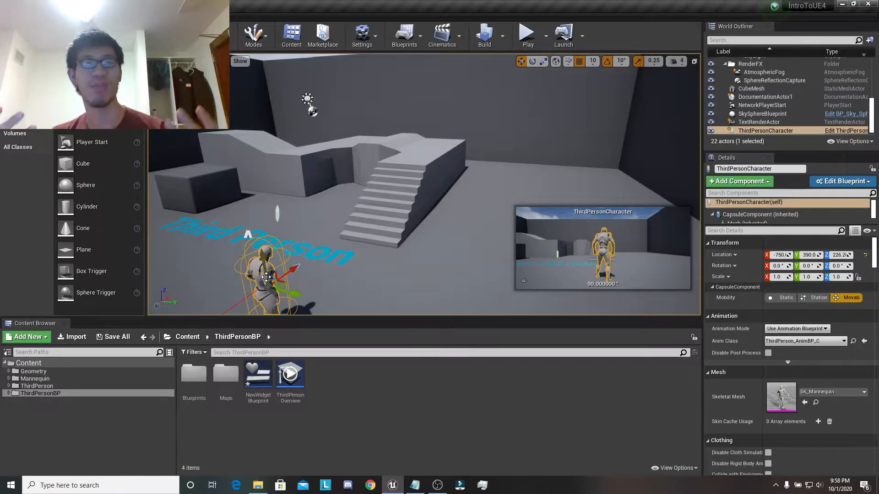
right_drag(422, 232, 206, 183)
key(d)
key(w)
key(f)
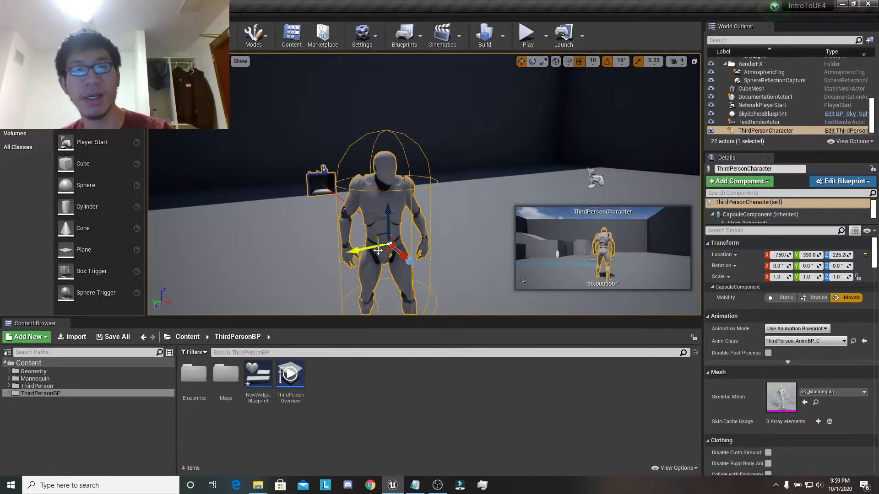
- Try moving the ThirdPersonCharacter along its axes, including upward, and undo the moves
mouse_move(371, 248)
mouse_down()
mouse_move(351, 250)
mouse_move(388, 250)
mouse_up()
key(ctrl+z)
key(ctrl+z)
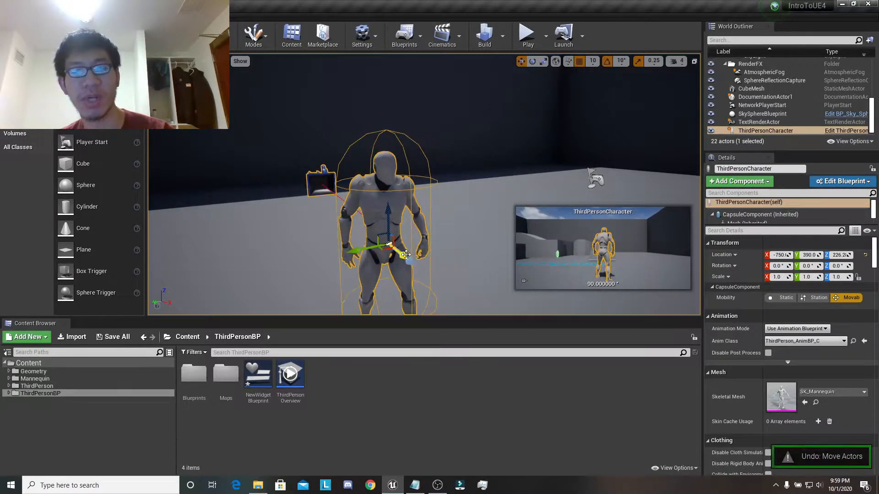
drag(458, 281, 381, 219)
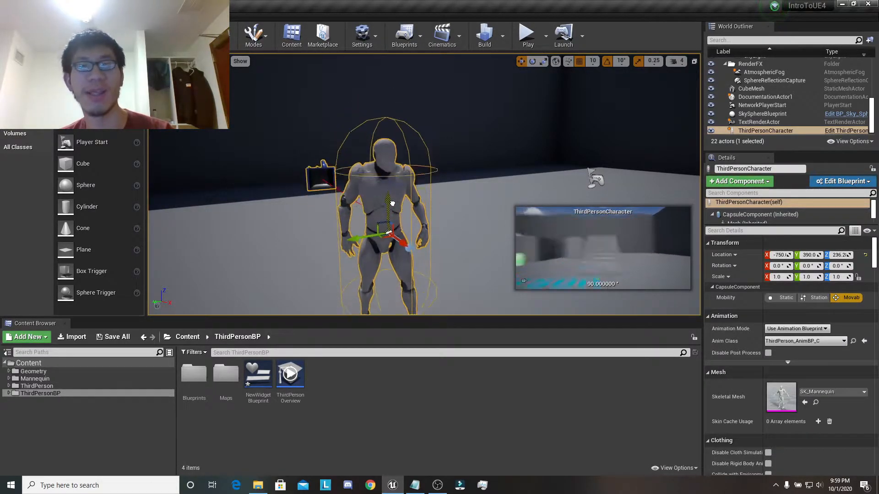
key(ctrl+z)
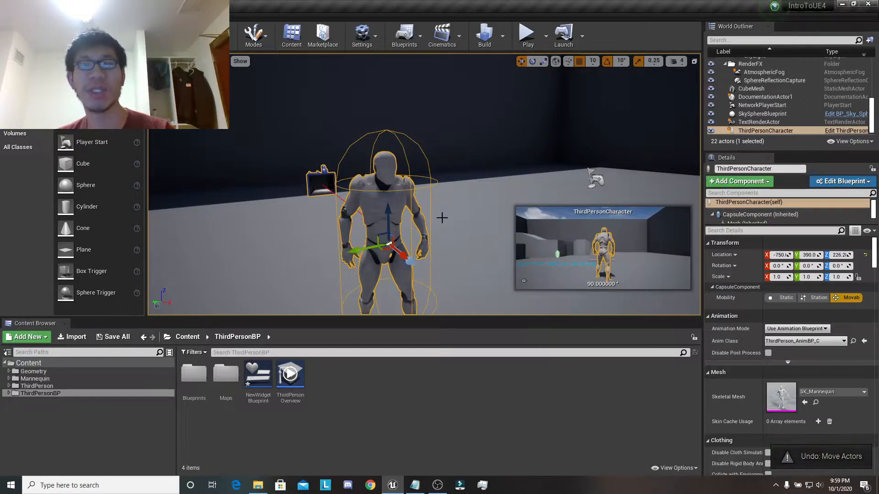
- Set the ThirdPersonCharacter's Y location to 600 and focus the view on its new position
alt+drag(389, 243, 415, 176)
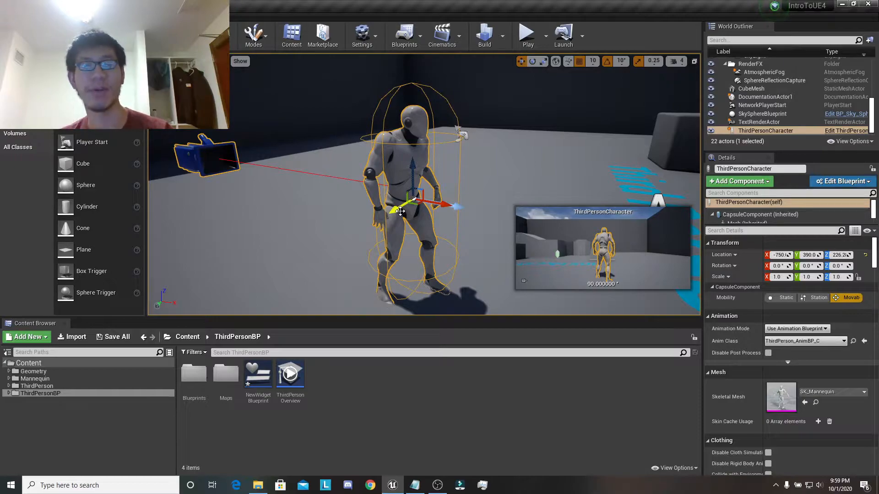
right_drag(452, 197, 452, 200)
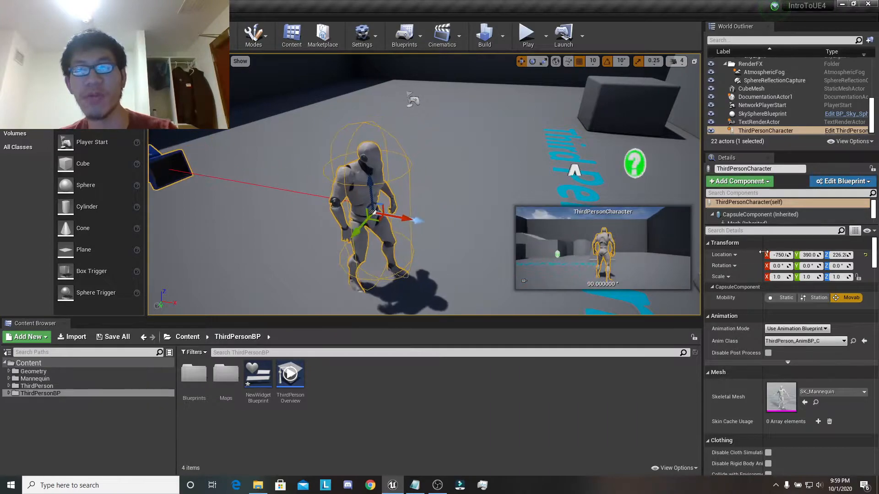
click(807, 255)
text(600)
key(Return)
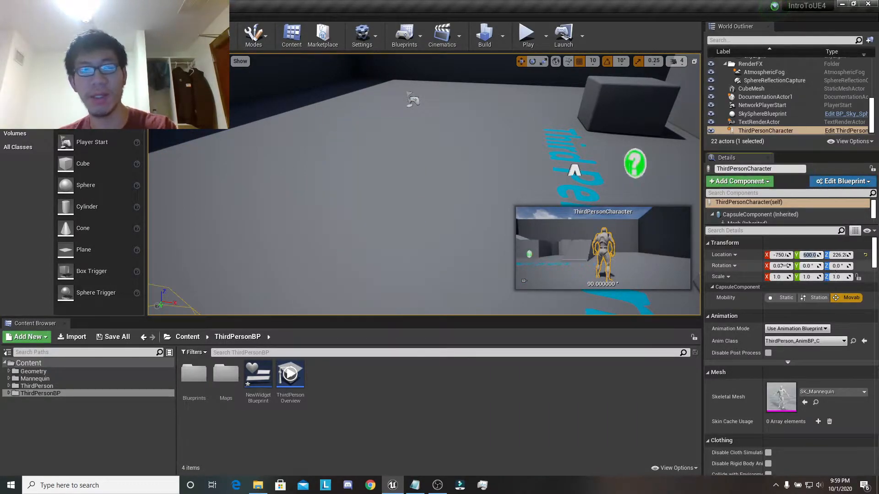
key(f)
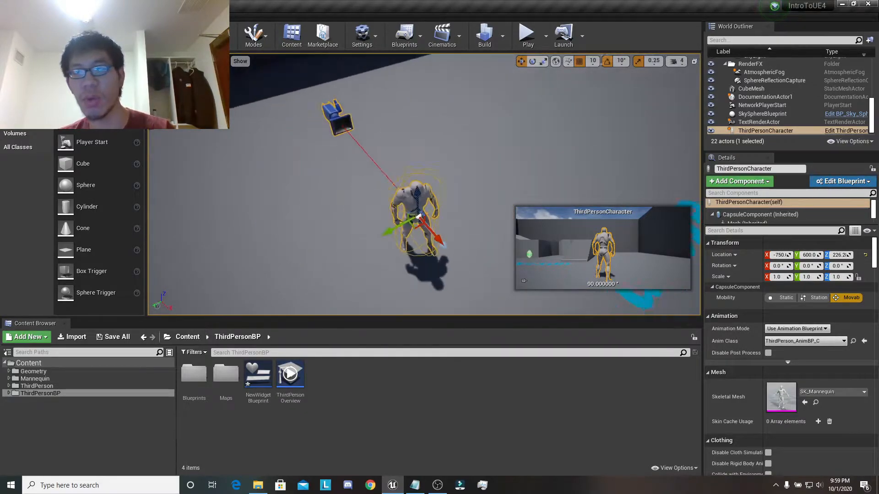
- Shift the ThirdPersonCharacter's X location to about -791 and keep it in view
right_drag(423, 192, 481, 188)
drag(786, 254, 783, 254)
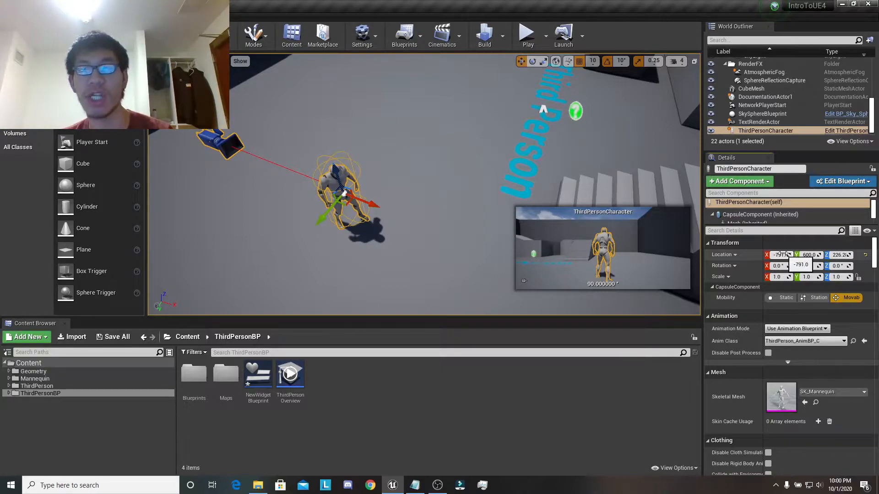
mouse_move(472, 186)
right_down()
mouse_move(508, 185)
mouse_move(490, 187)
right_up()
key(f)
- Compare the location, rotation and scale gizmos on the ThirdPersonCharacter by switching between the three transform modes
key(e)
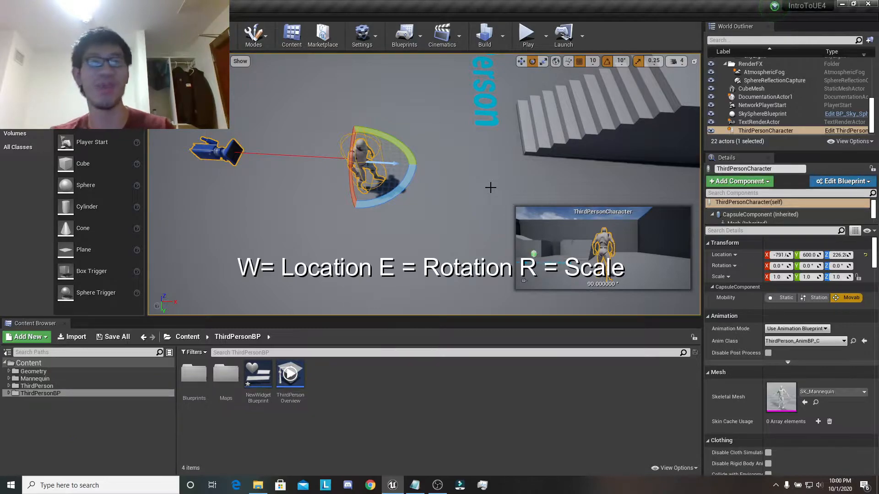
key(w)
key(e)
key(r)
key(e)
key(w)
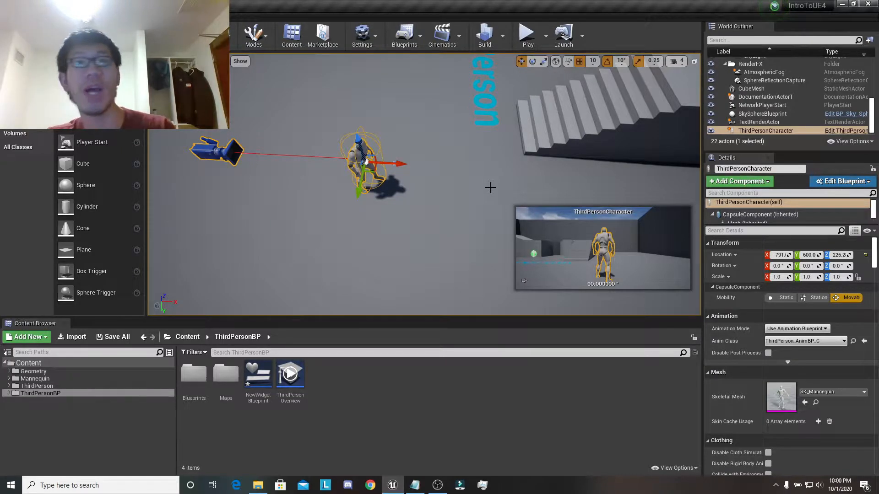
key(e)
key(w)
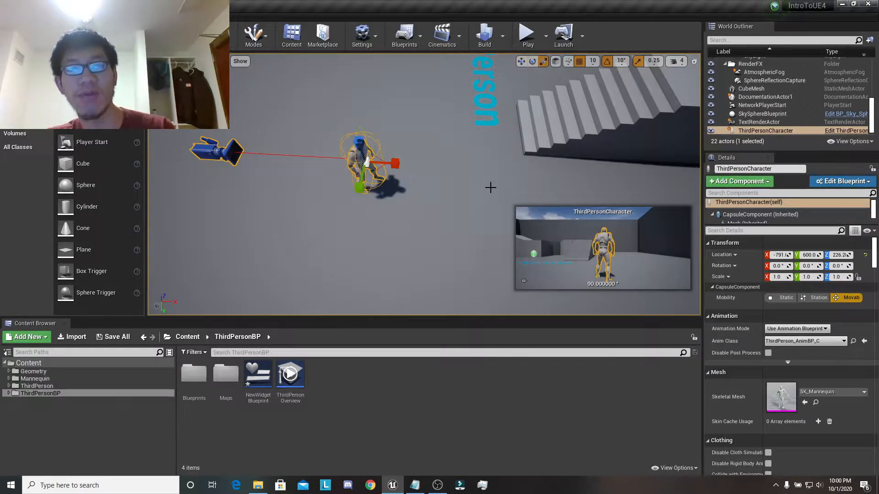
key(e)
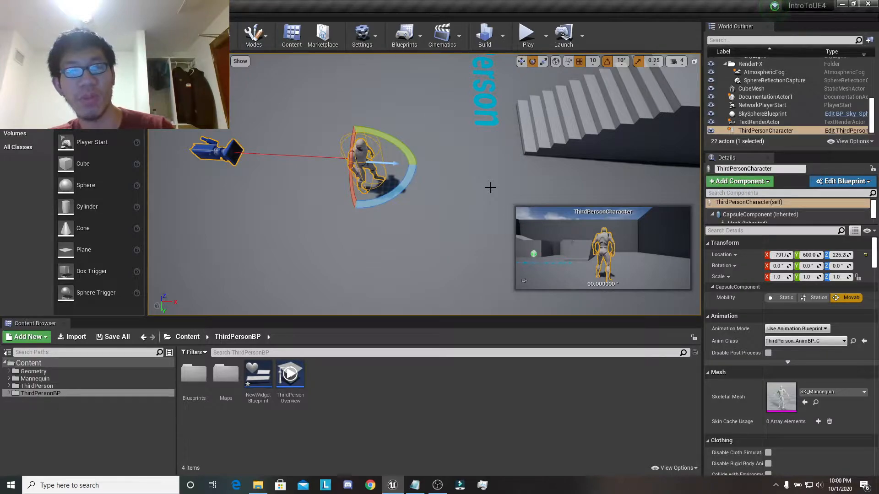
key(w)
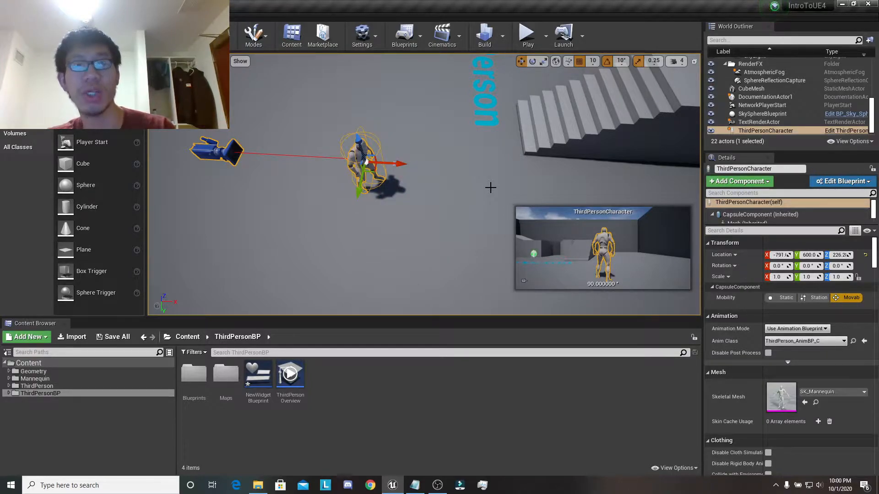
key(e)
key(r)
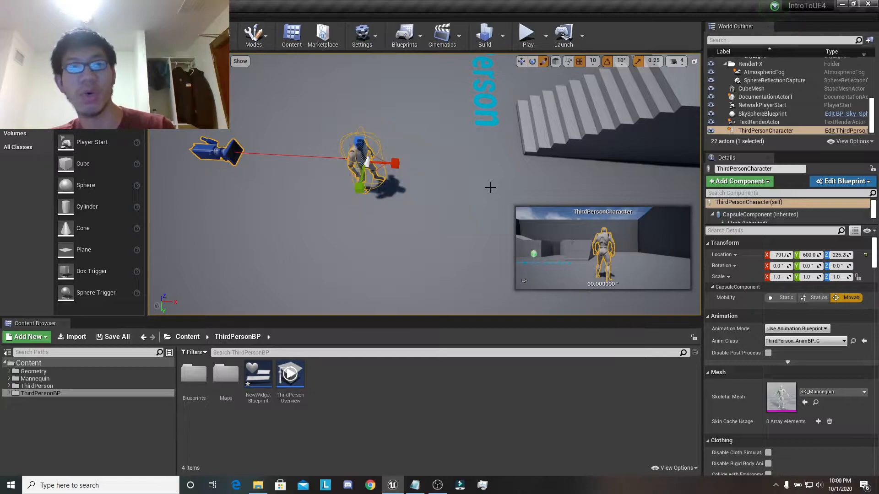
- Try rotating the ThirdPersonCharacter around different axes with the rotation gizmo and undo the rotations
key(e)
alt+drag(337, 122, 429, 191)
right_drag(438, 172, 430, 169)
drag(356, 159, 389, 134)
key(ctrl+z)
mouse_move(402, 214)
mouse_down()
mouse_move(367, 222)
mouse_move(404, 210)
mouse_up()
key(ctrl+z)
key(ctrl+z)
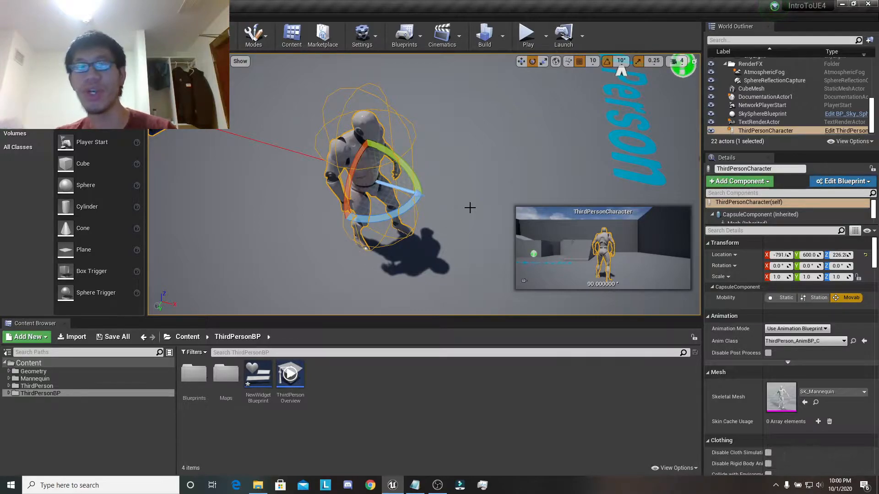
- Try scaling the ThirdPersonCharacter down to 0 along X with the scale gizmo and undo the scaling
right_drag(470, 207, 437, 203)
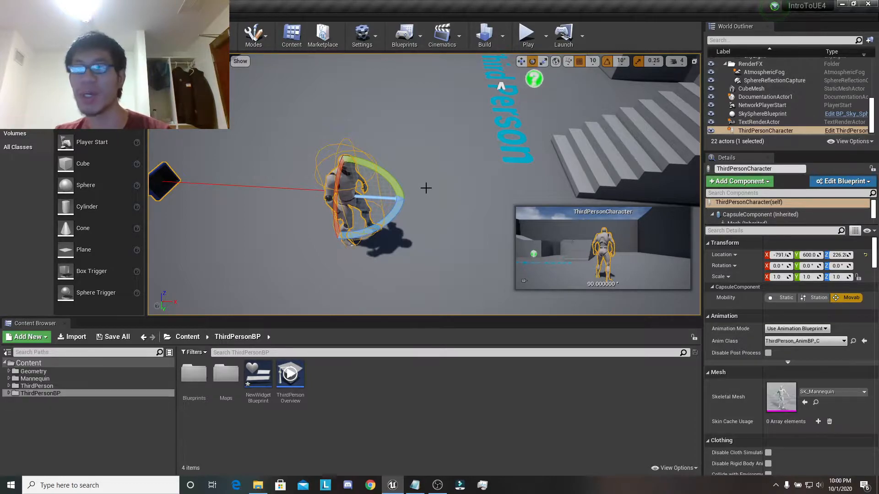
key(r)
drag(382, 198, 353, 198)
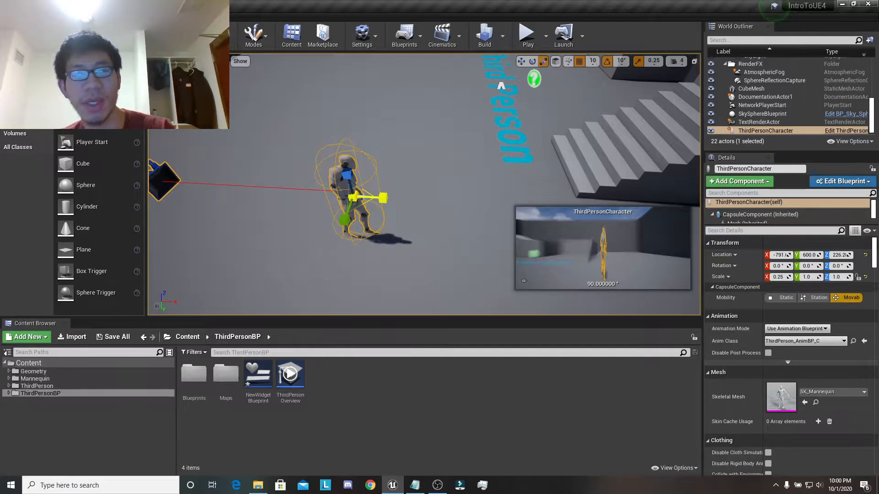
drag(353, 198, 388, 197)
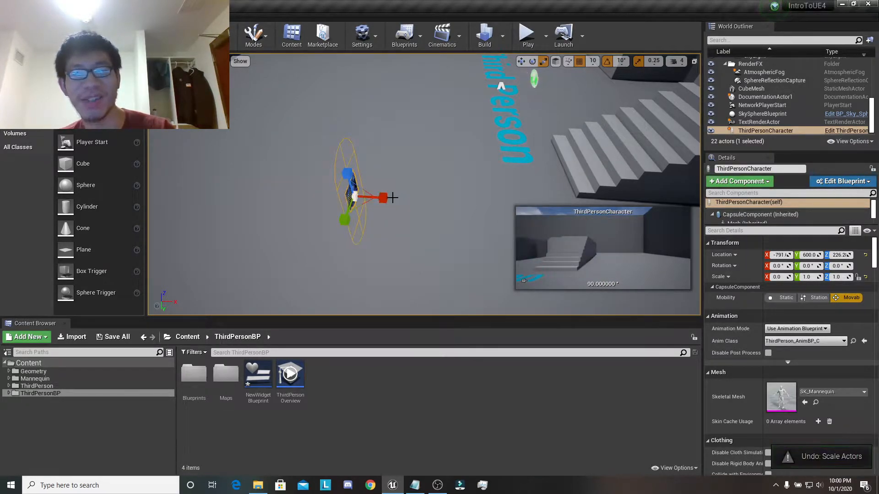
key(ctrl+z)
- Place an empty actor and an empty character on the open floor around the Third Person text
scroll(547, 181, down, 2)
right_drag(547, 180, 545, 176)
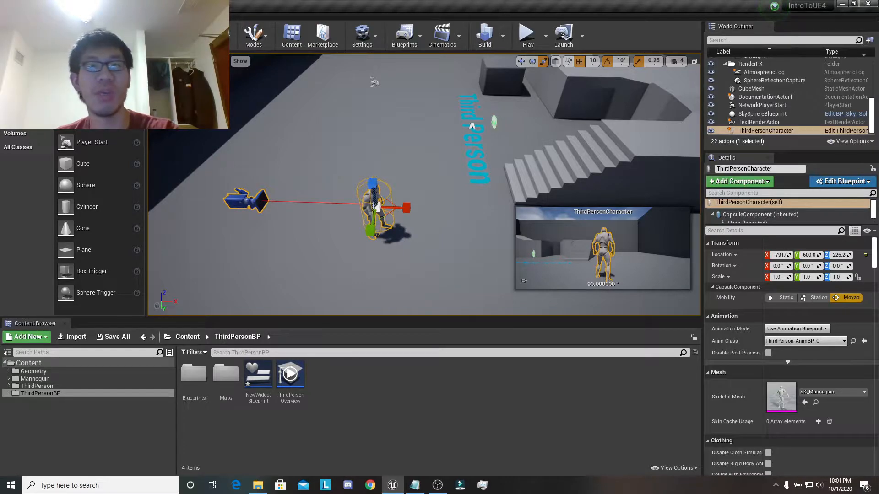
right_click(414, 114)
click(416, 134)
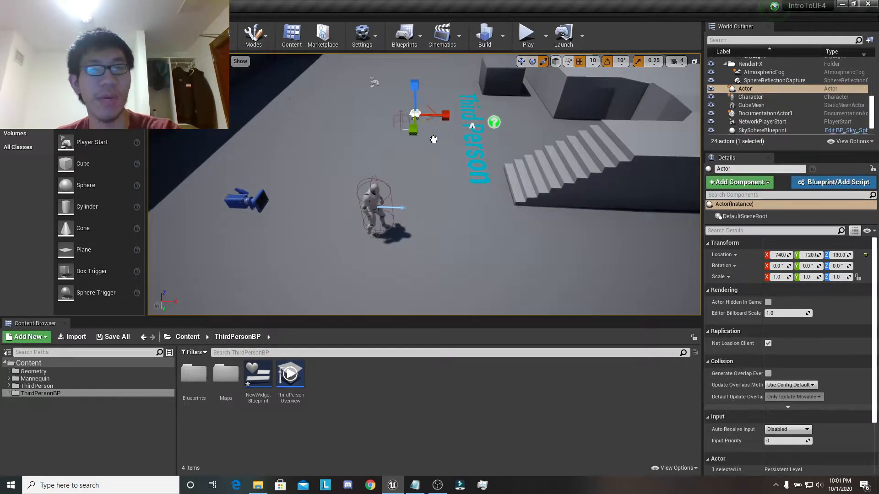
key(ctrl+z)
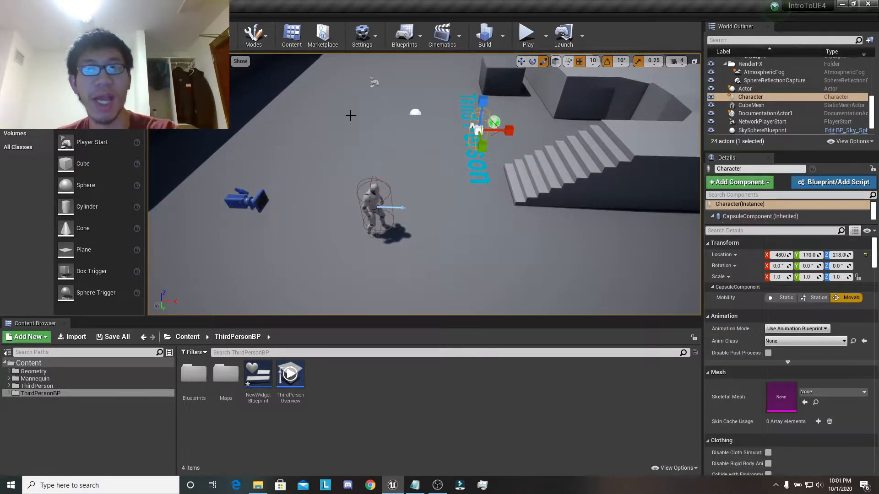
- Select the added Actor and Character in the level's actor list and delete both
click(745, 90)
click(750, 98)
click(751, 90)
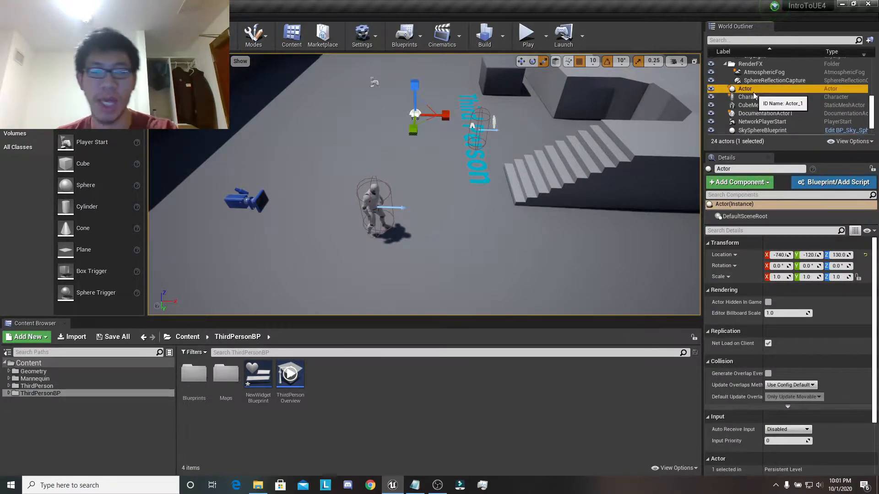
ctrl+click(754, 96)
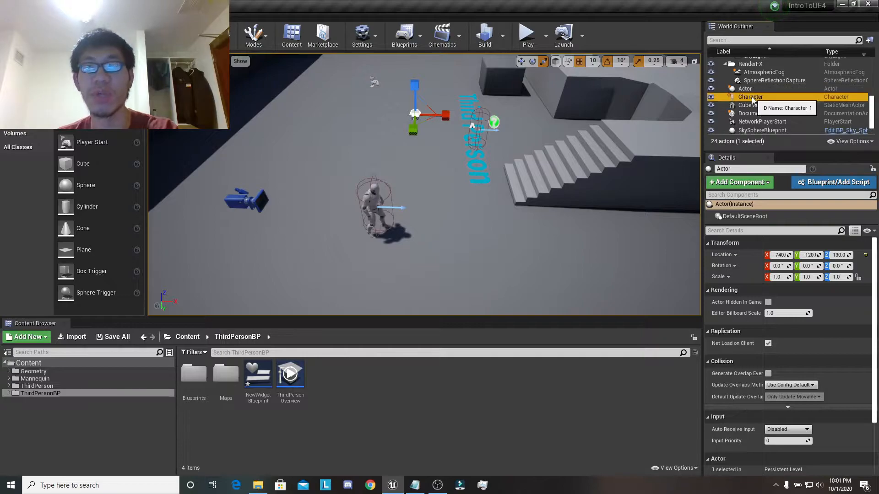
key(Delete)
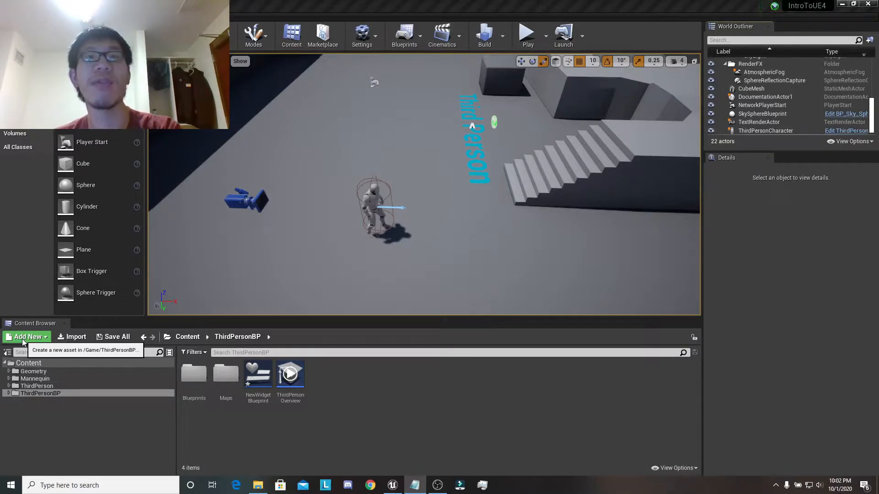
drag(422, 193, 438, 182)
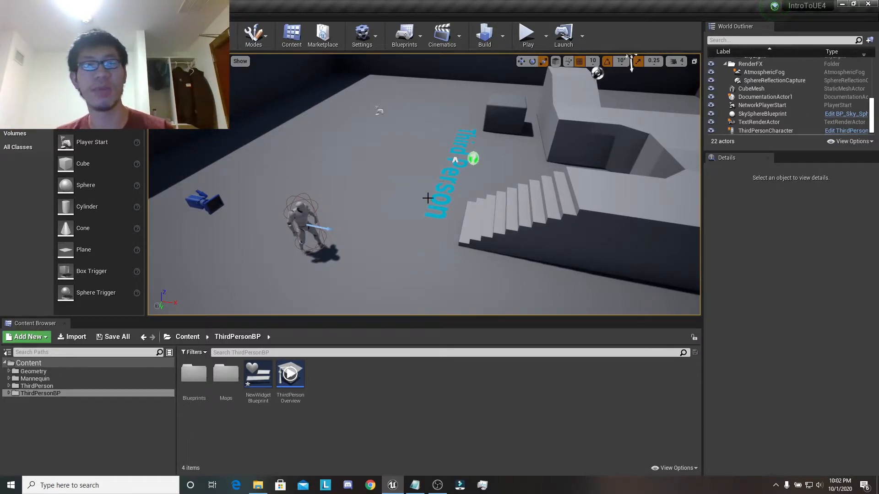
drag(427, 194, 427, 194)
drag(232, 273, 232, 273)
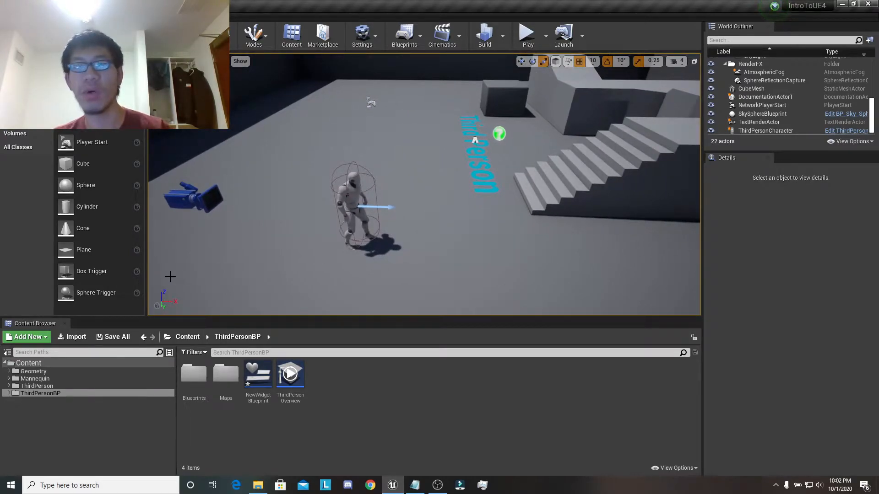
- Open the window for adding features or content packs and look through the blueprint feature templates, including Vehicle Advanced
click(40, 336)
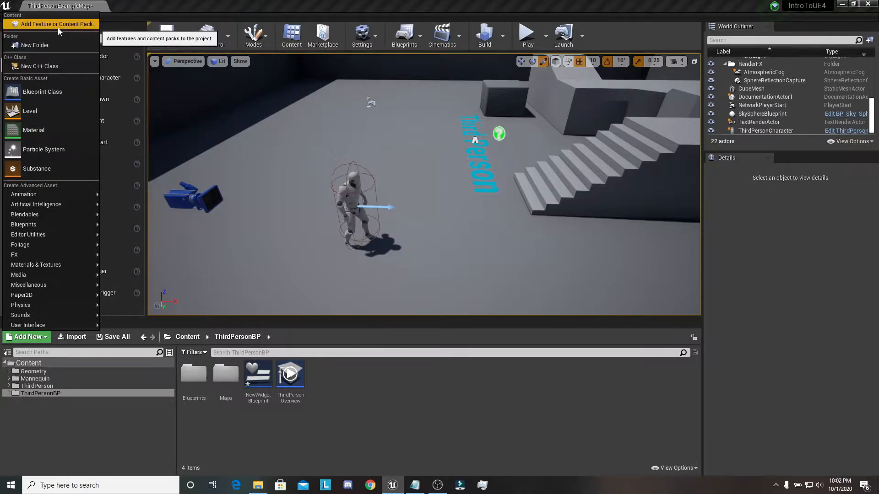
click(56, 24)
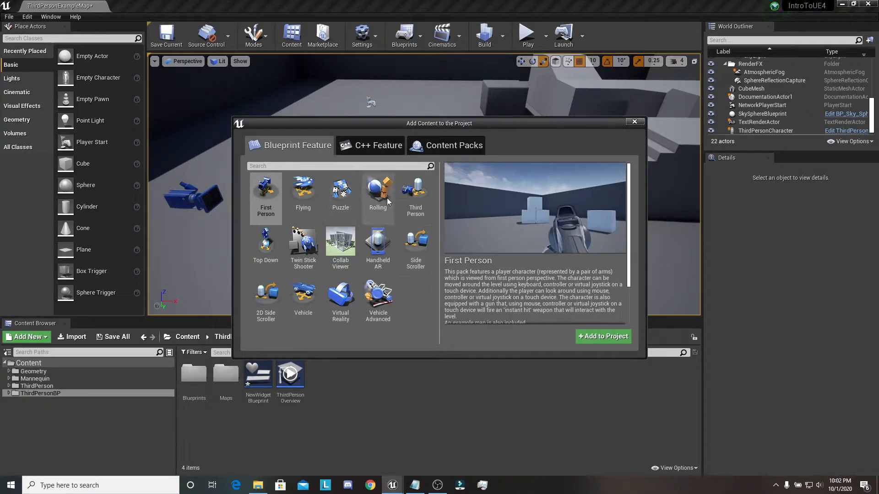
click(415, 196)
click(266, 249)
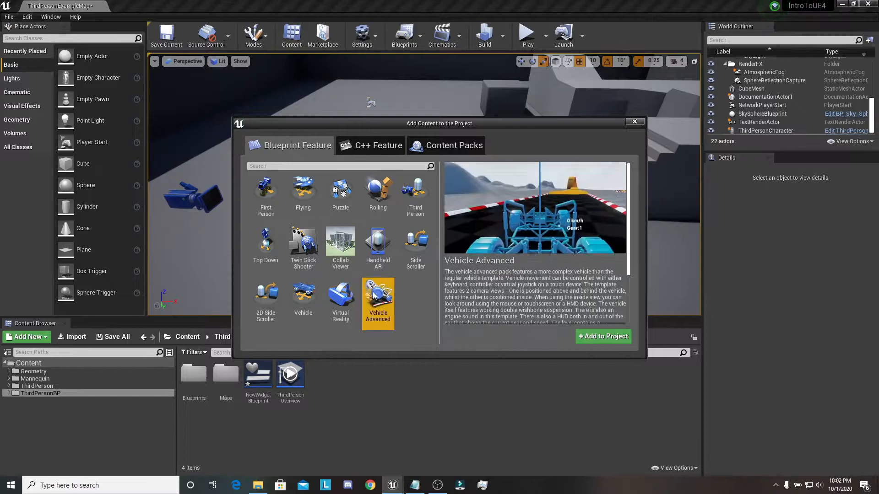
click(375, 201)
- Add the Starter Content pack to the project and close the content window
click(440, 148)
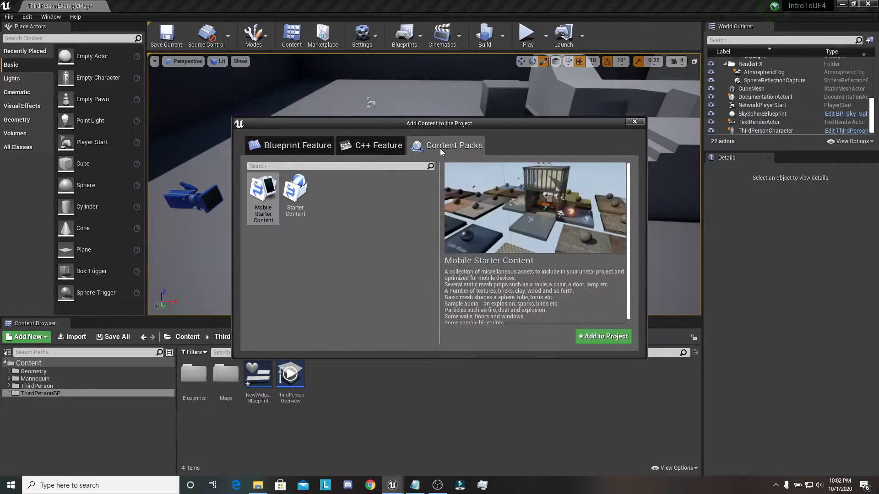
click(303, 206)
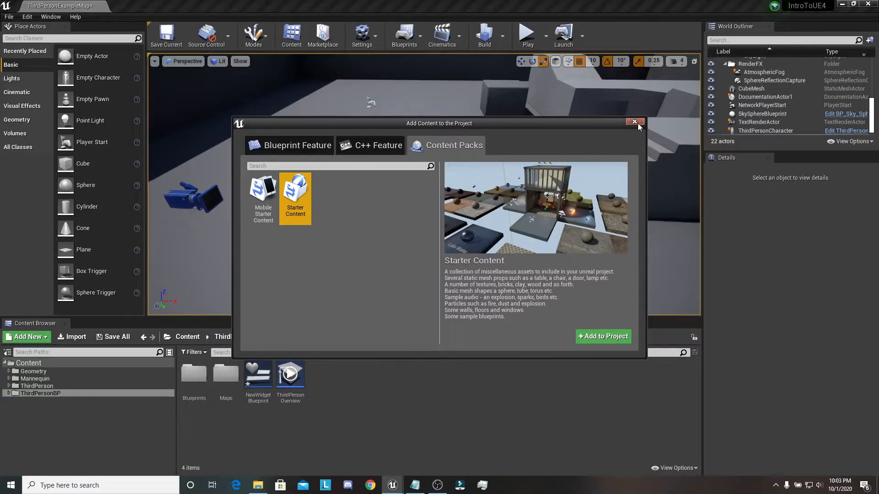
click(593, 339)
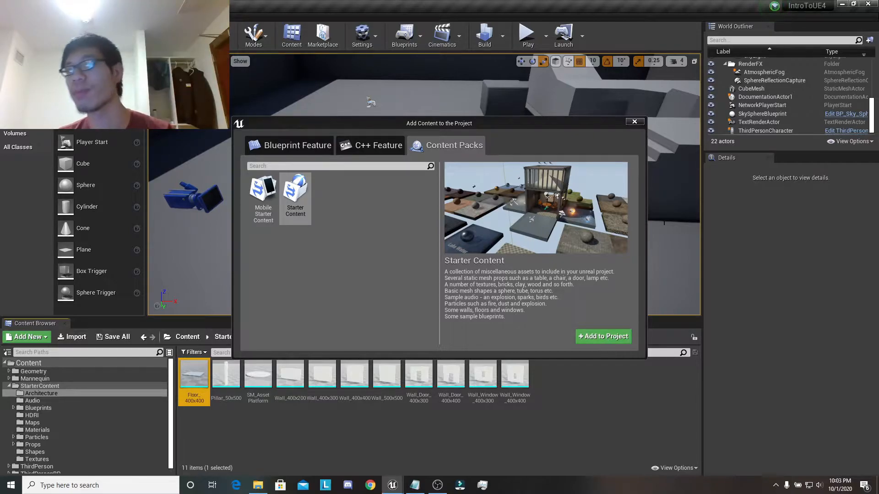
click(634, 122)
- Try starter materials on the level floor: M_Ground_Moss, M_Brick_Clay_Old, M_Brick_Clay_New and M_Metal_Burnished_Steel
right_drag(347, 220, 364, 204)
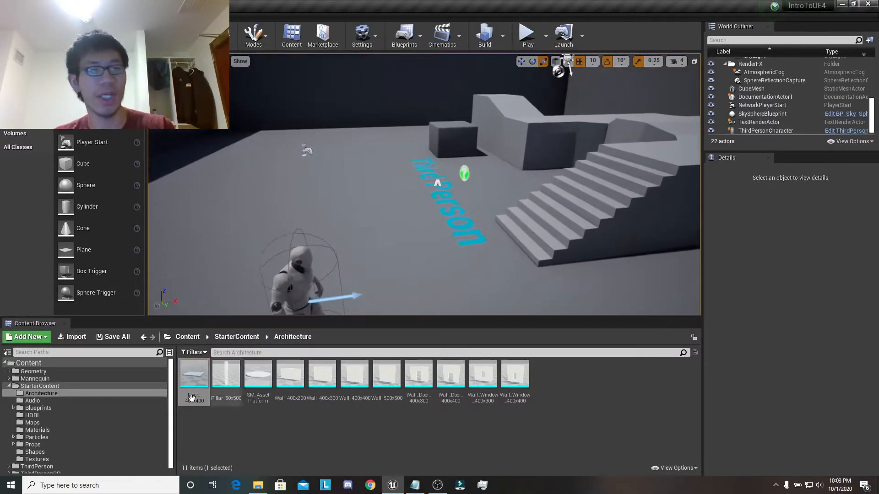
click(51, 410)
click(43, 423)
click(41, 430)
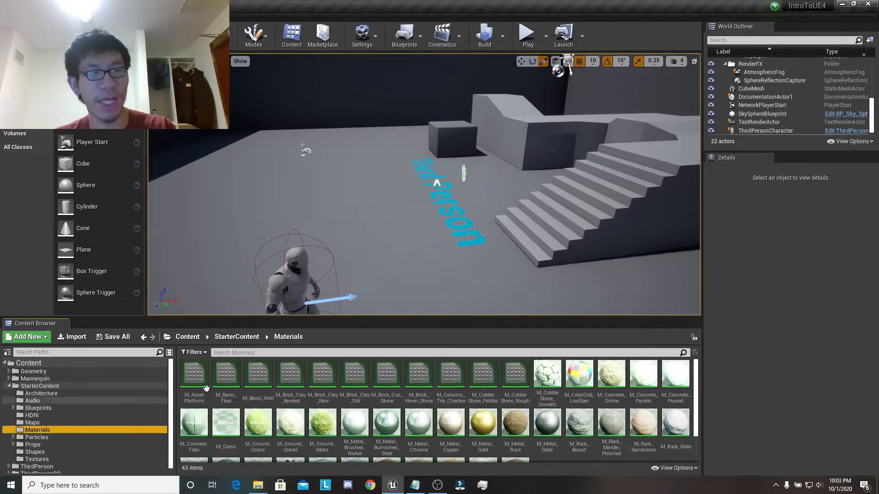
drag(325, 429, 418, 252)
right_drag(419, 252, 412, 242)
drag(355, 378, 375, 235)
drag(322, 376, 389, 238)
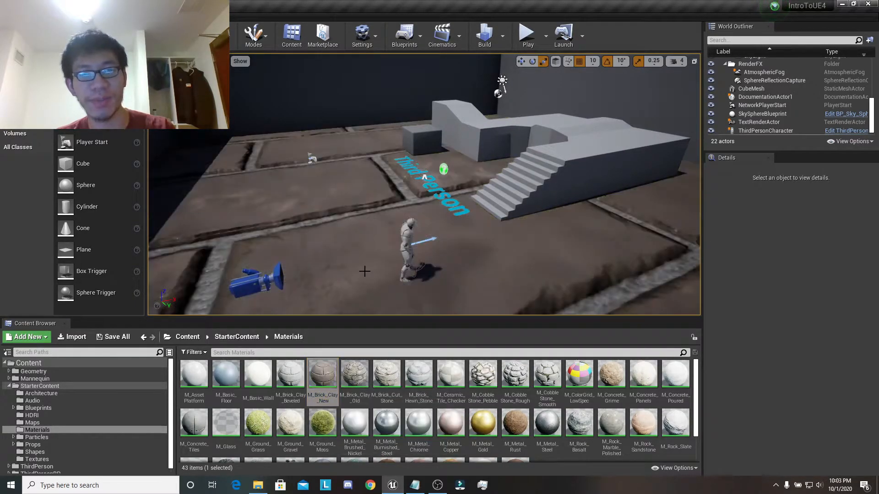
drag(386, 424, 439, 238)
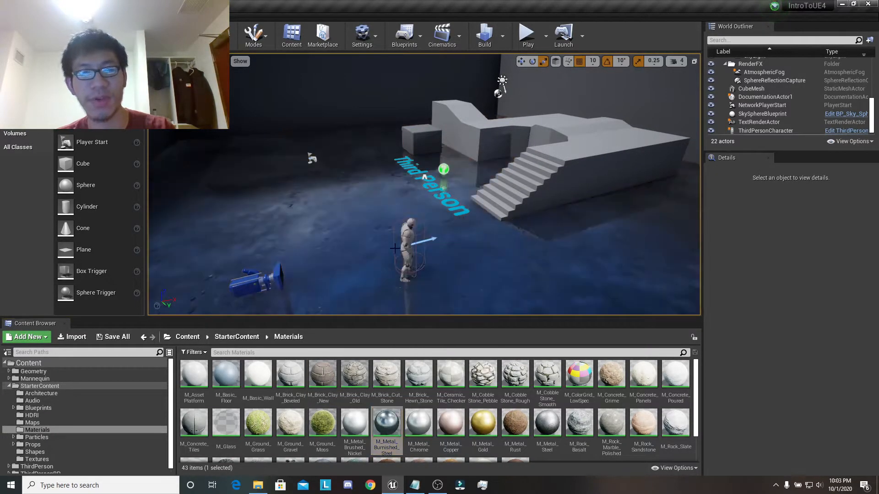
- Play the level, run the character around on the burnished steel floor, and stop the session
right_drag(384, 266, 369, 299)
click(528, 37)
key(w)
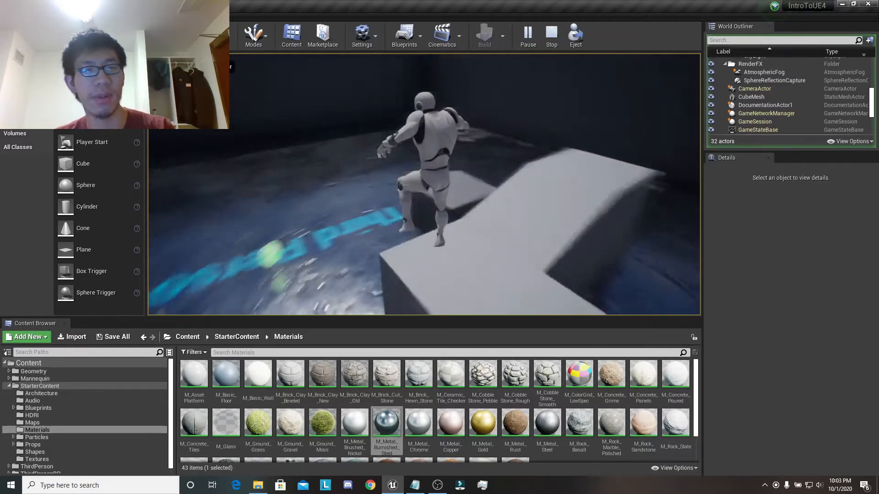
key(Escape)
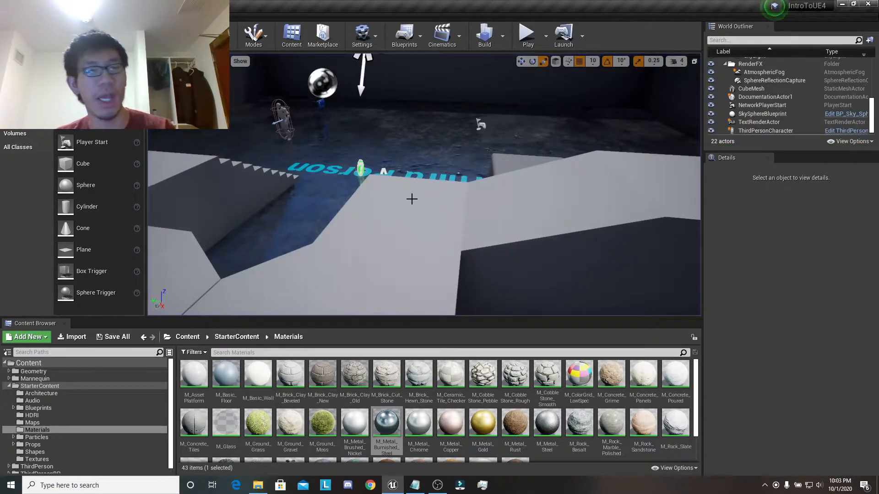
- Place the P_Explosion particle effect from the StarterContent Particles folder on the floor by the Third Person text
click(81, 451)
click(83, 438)
drag(258, 373, 376, 139)
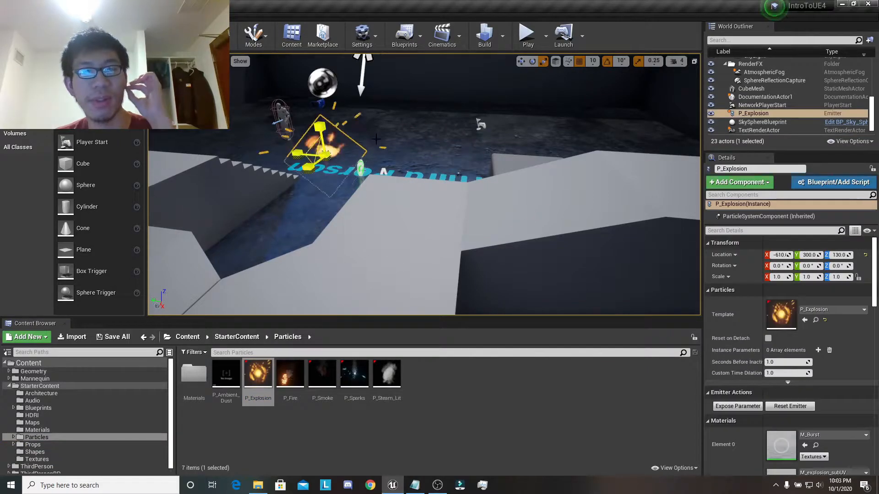
- Play the level with the explosion emitter in place, run the character forward, and stop the session
click(531, 44)
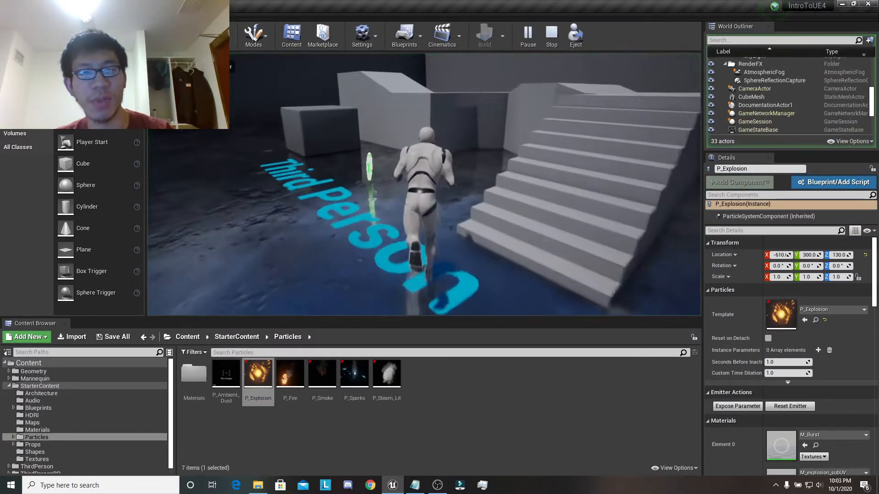
key(w)
key(Escape)
key(Escape)
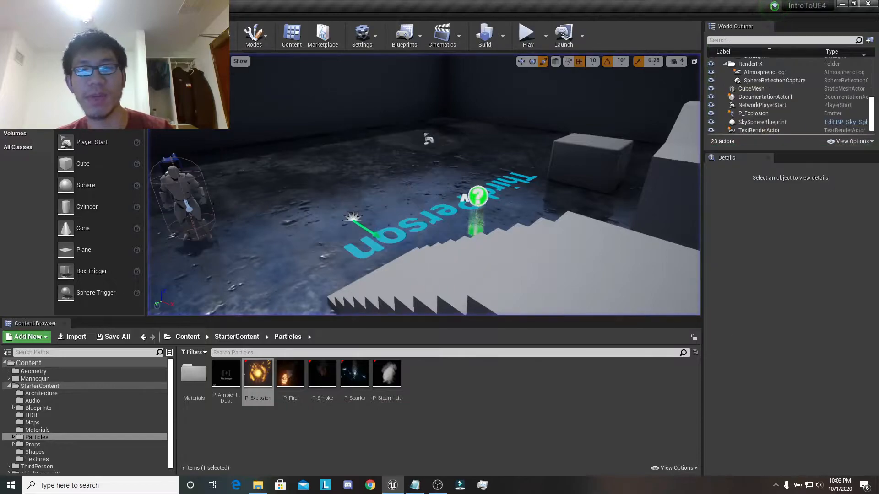
- Undo the explosion placement and the floor material changes
key(ctrl+z)
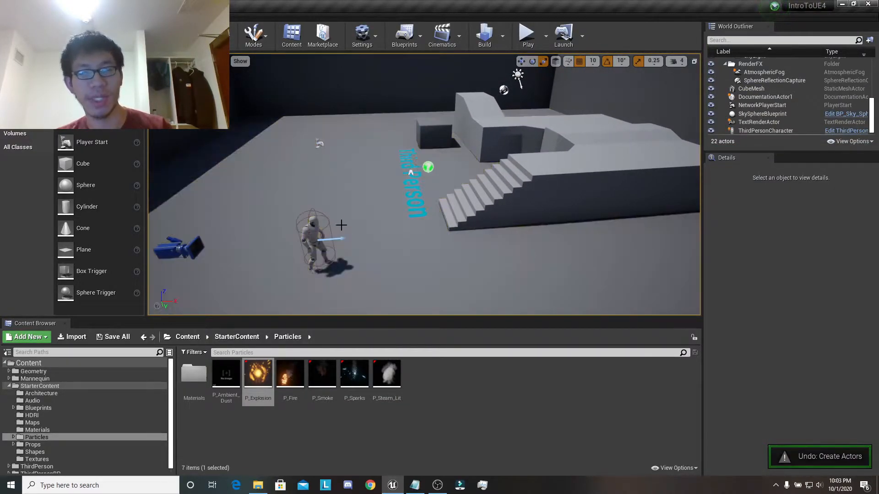
right_drag(337, 226, 345, 226)
key(a)
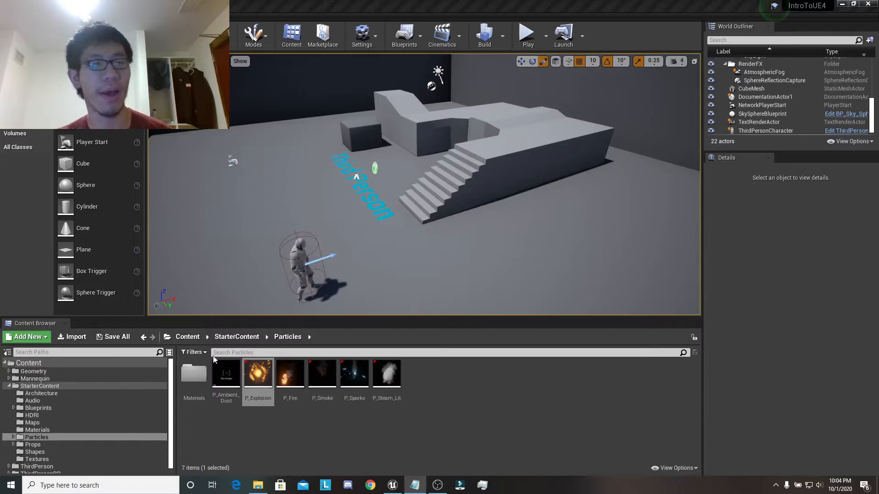
- Collapse the StarterContent folder and go to the top-level Content folder
click(10, 386)
click(589, 388)
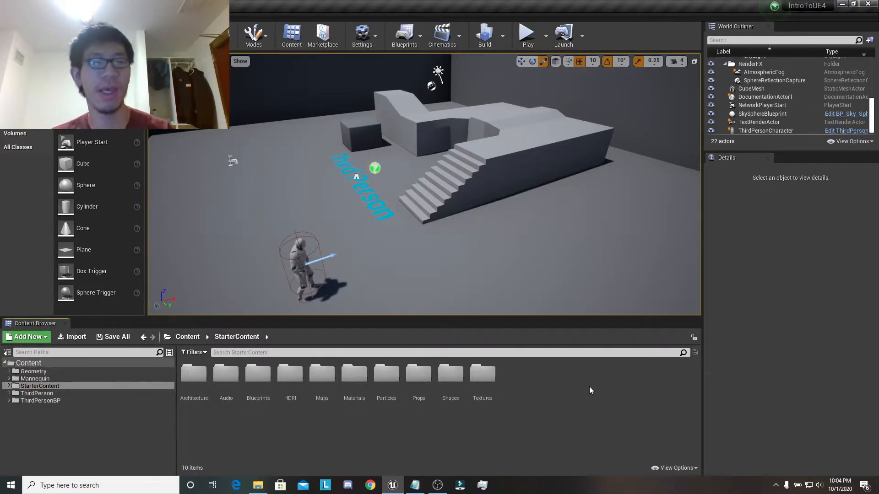
click(125, 364)
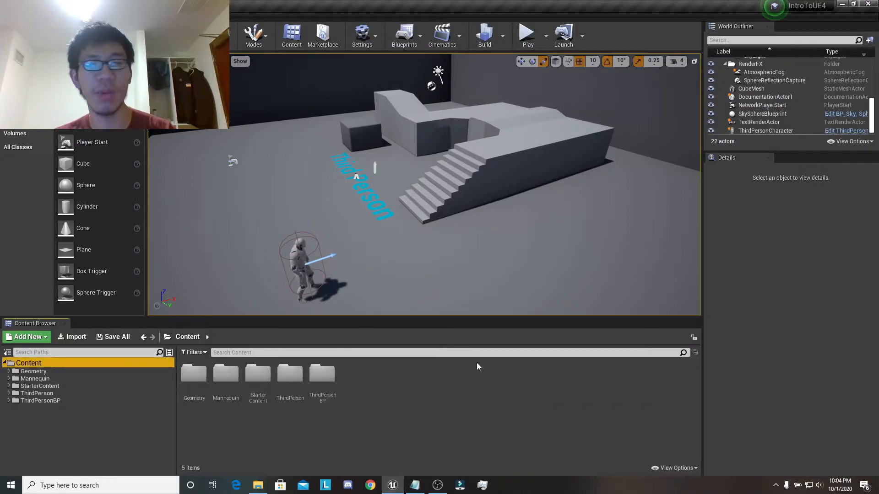
right_click(418, 380)
click(376, 388)
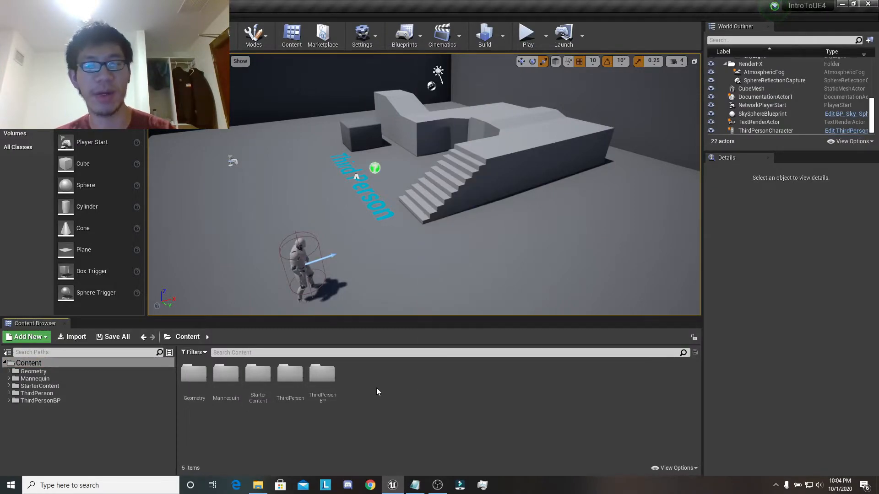
- Create a Widget Blueprint named MainMenu_BP in the Content folder and save the current level
right_click(399, 377)
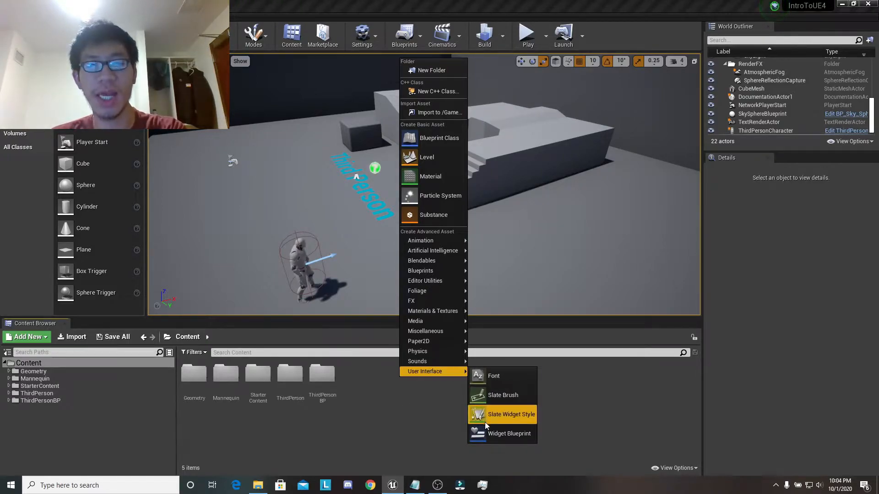
click(485, 434)
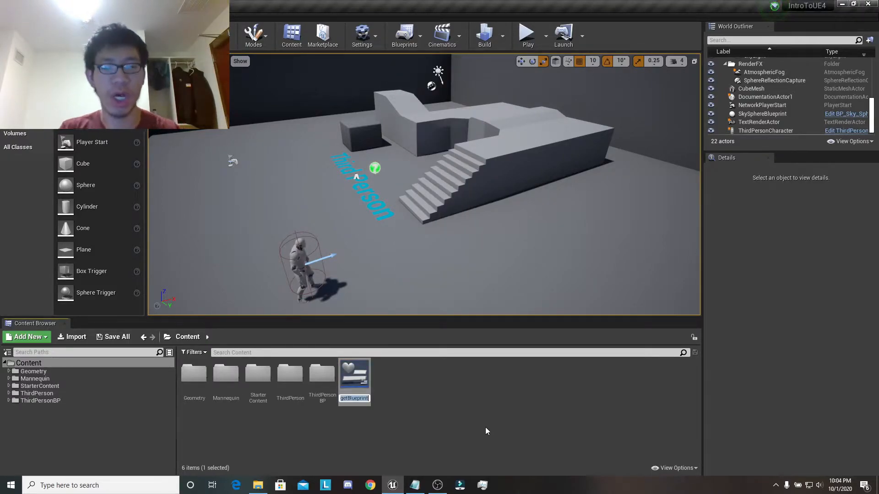
text(Main)
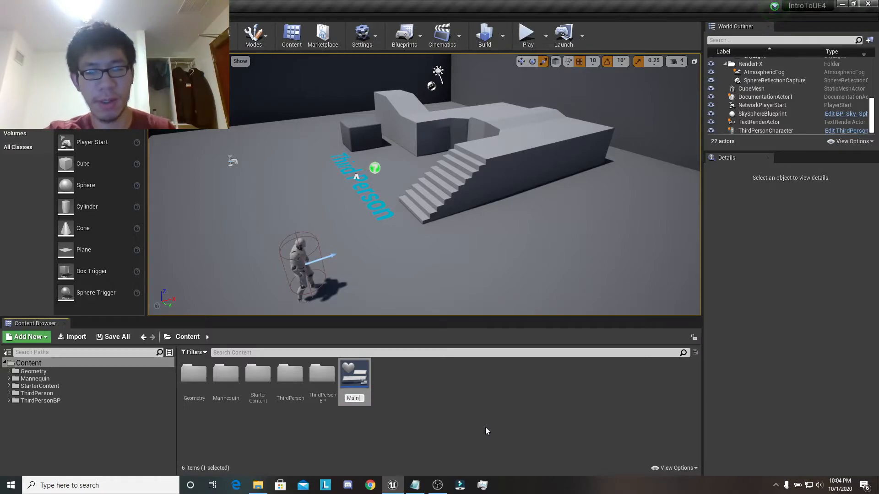
text(Menu)
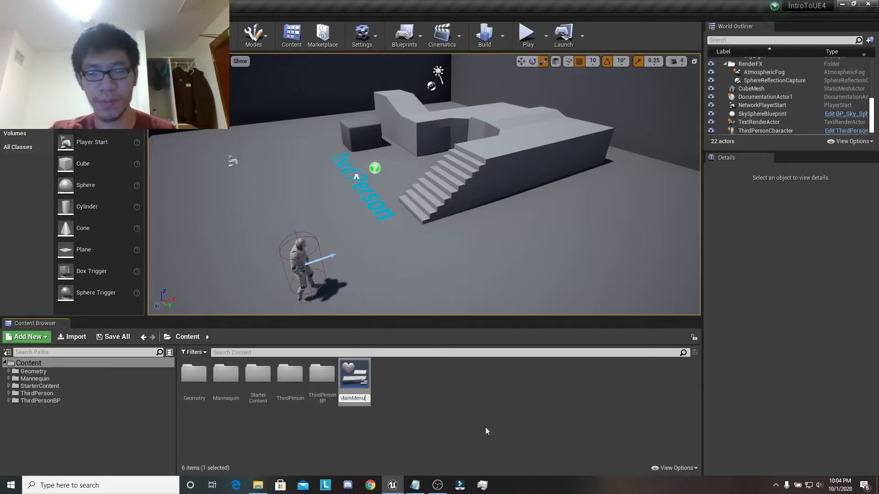
text(_BP)
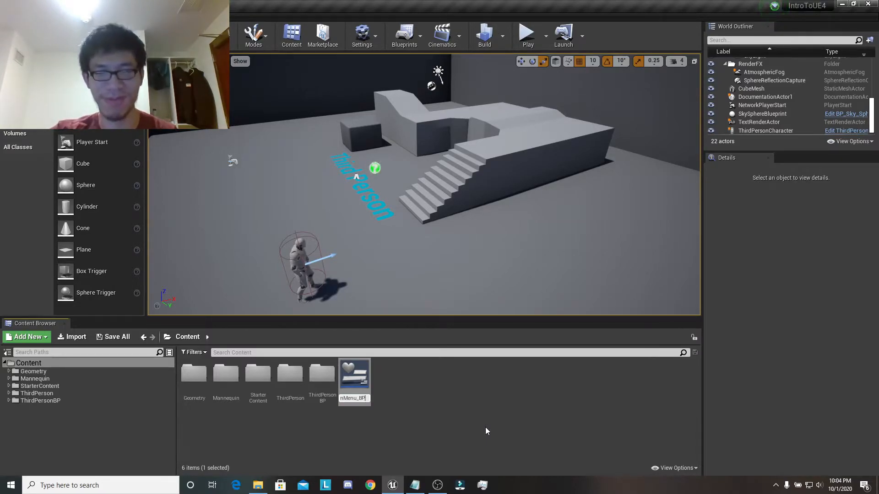
key(Return)
click(485, 427)
key(ctrl+s)
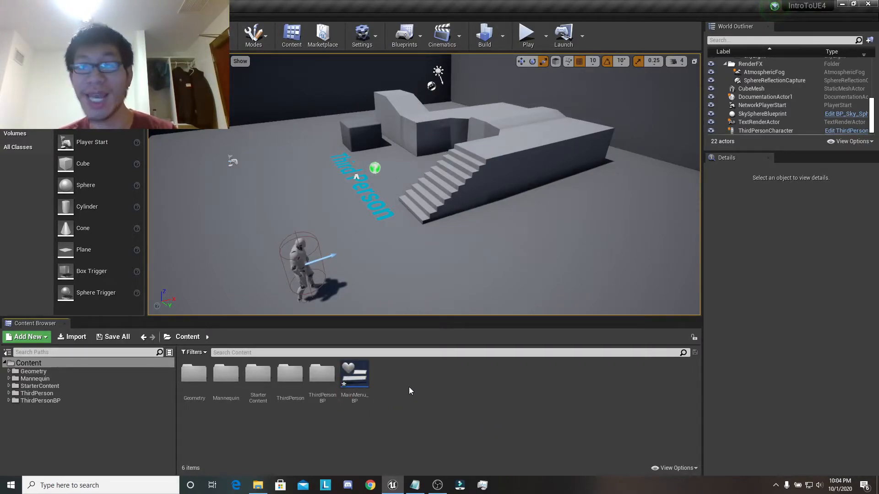
- Create a new level named MainMenu_MAP beside MainMenu_BP in the Content folder
click(355, 382)
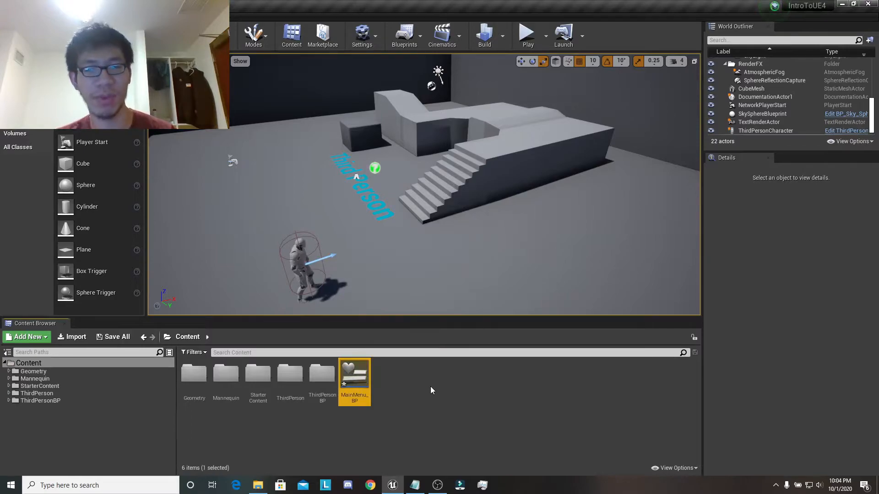
right_click(431, 387)
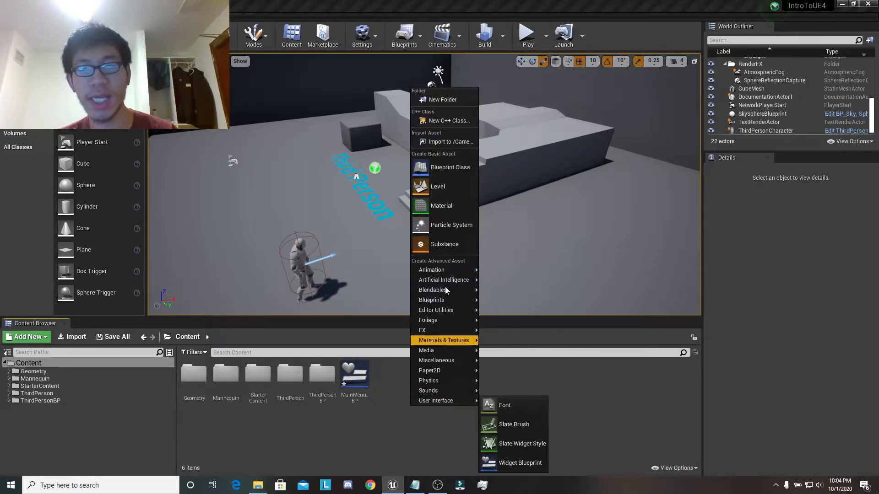
click(442, 182)
text(C)
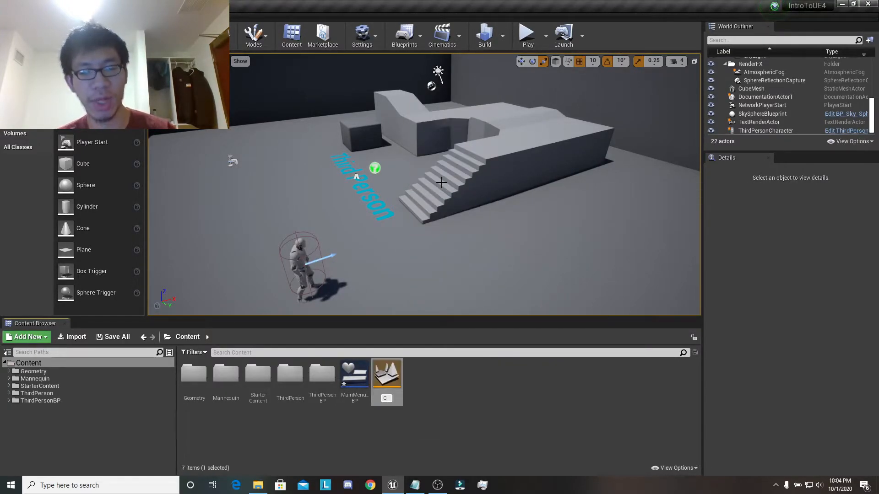
key(BackSpace)
text(Main)
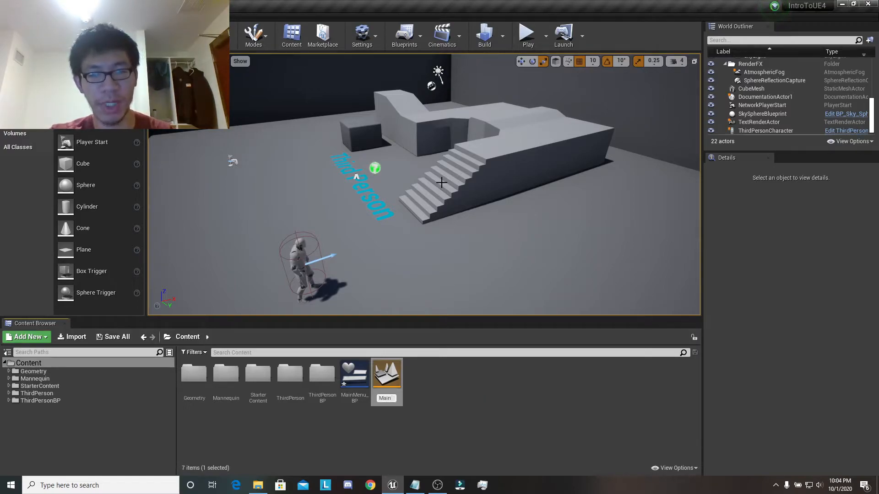
text(Menu_MAP)
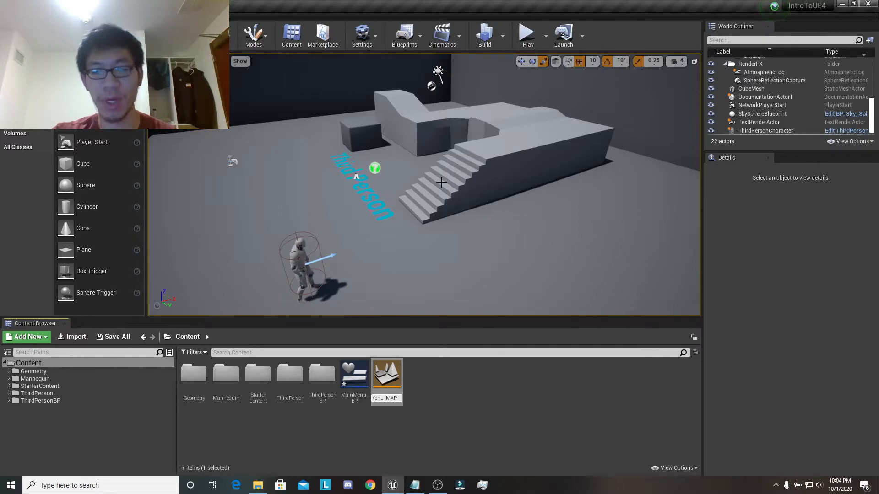
key(Return)
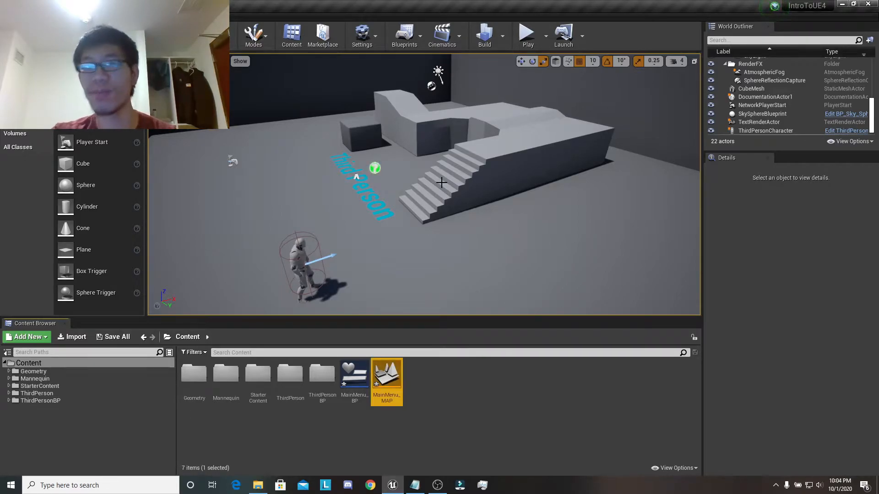
- Save all unsaved assets and open the MainMenu_MAP level
key(ctrl+shift+s)
click(490, 328)
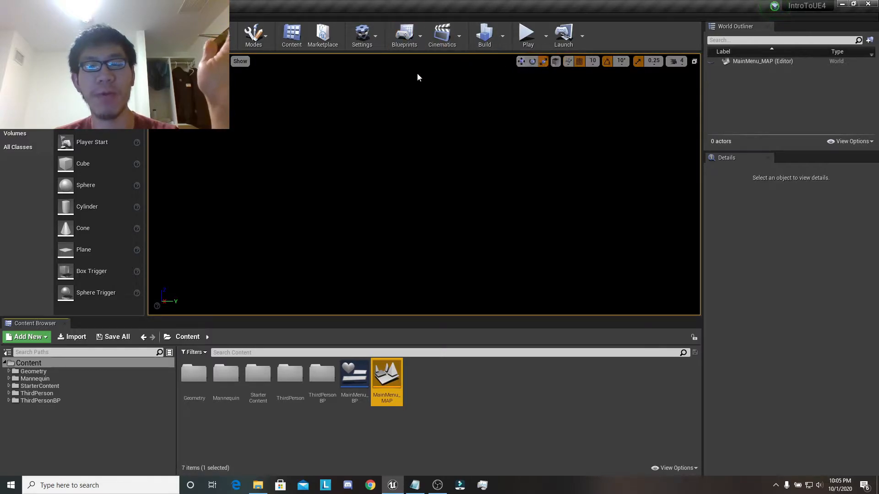
- Open the MainMenu_BP widget for editing in a maximized window with its whole canvas in view
double_click(361, 386)
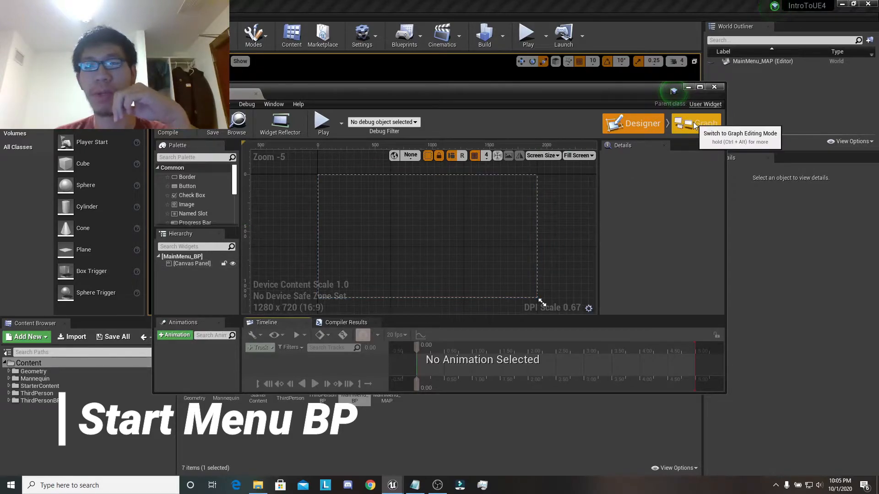
click(700, 86)
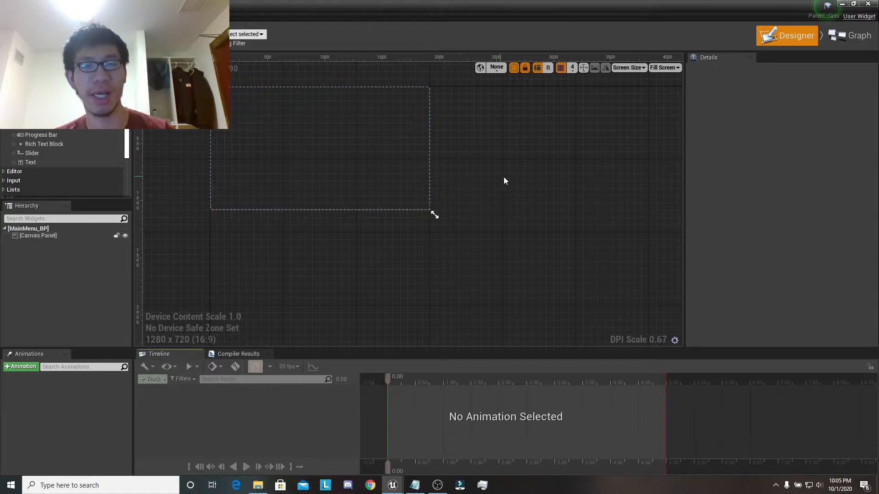
right_drag(502, 184, 602, 232)
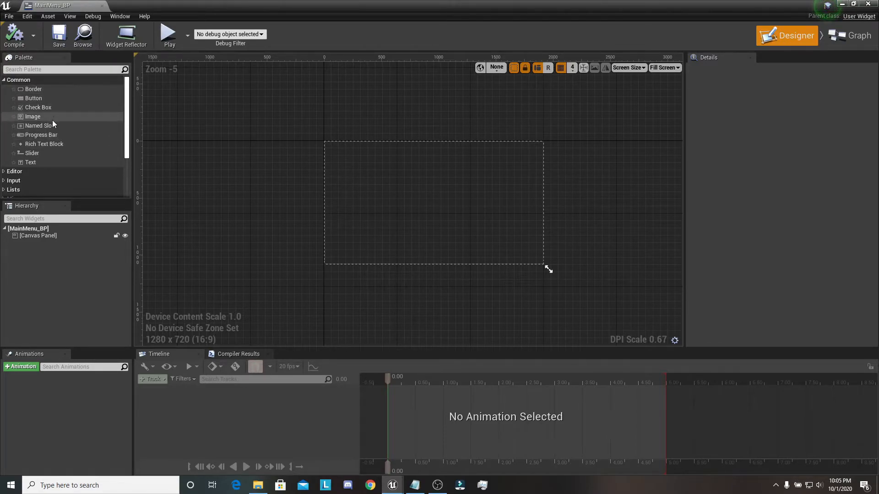
- Add two buttons to the Canvas Panel of the widget
scroll(52, 120, down, 2)
scroll(52, 120, up, 2)
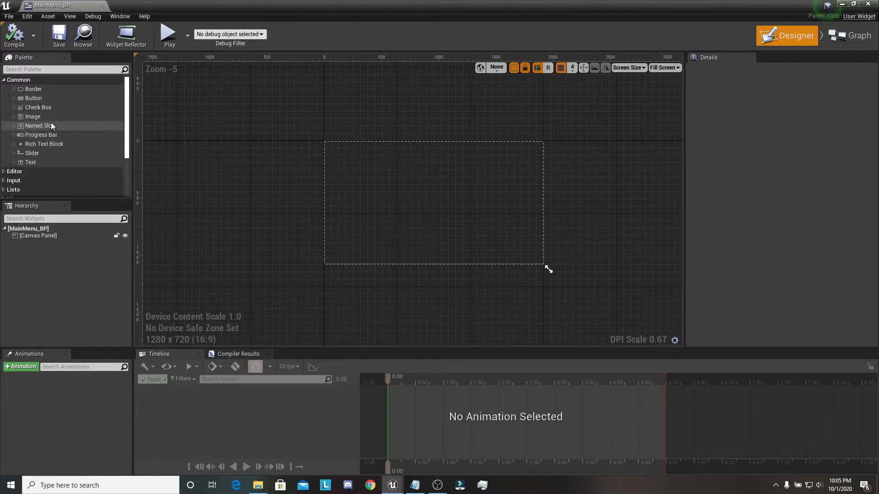
drag(48, 98, 428, 187)
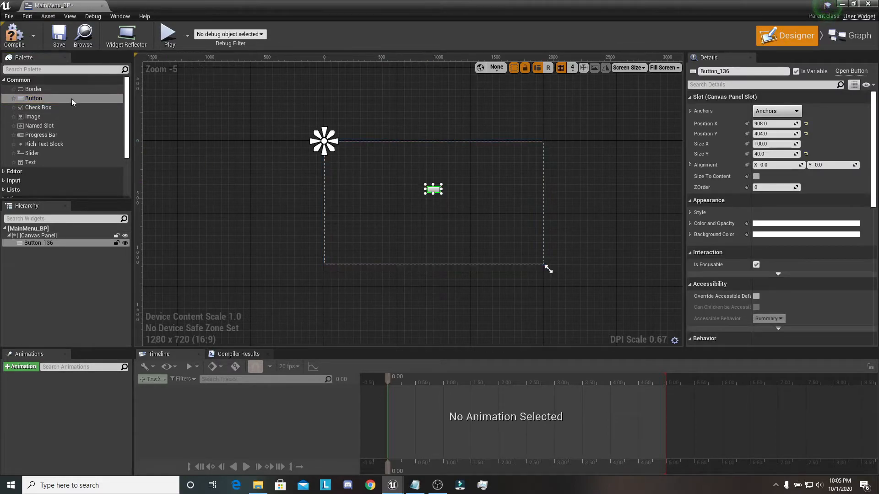
drag(74, 234, 77, 235)
- Anchor both buttons to the canvas centre, with their alignment and position updated to match
click(74, 243)
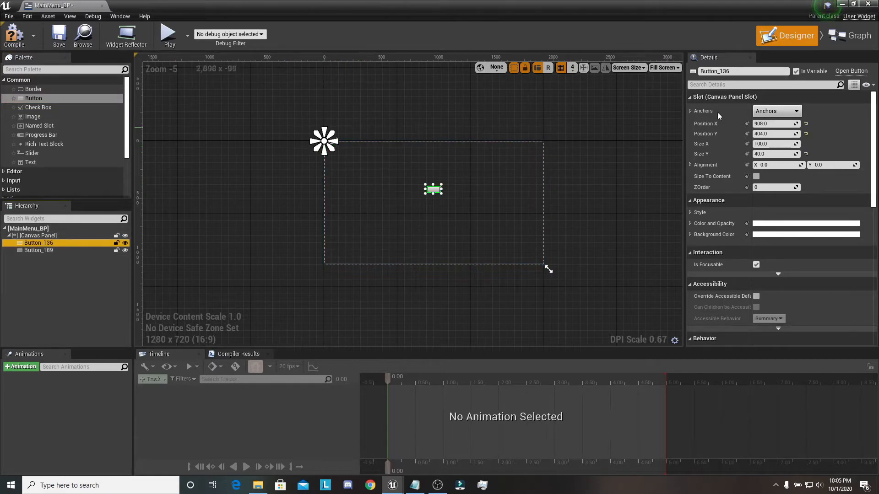
ctrl+click(60, 250)
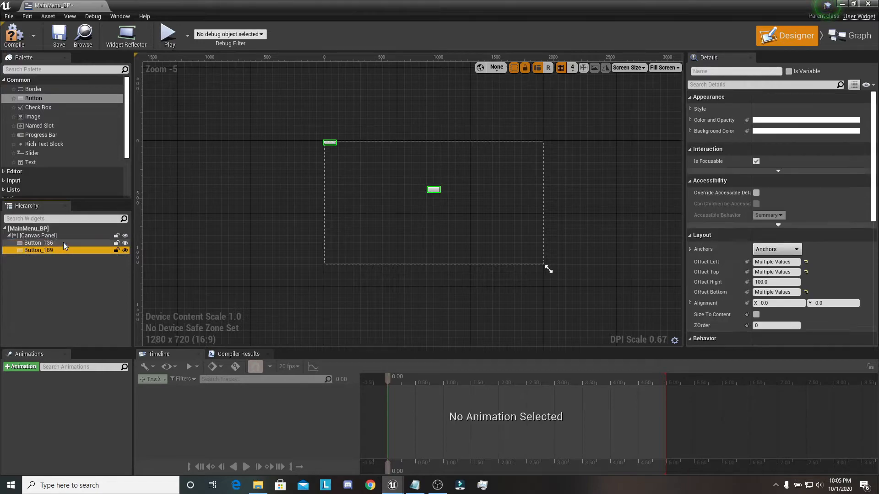
ctrl+click(63, 243)
ctrl+click(65, 249)
ctrl+click(67, 243)
ctrl+click(68, 249)
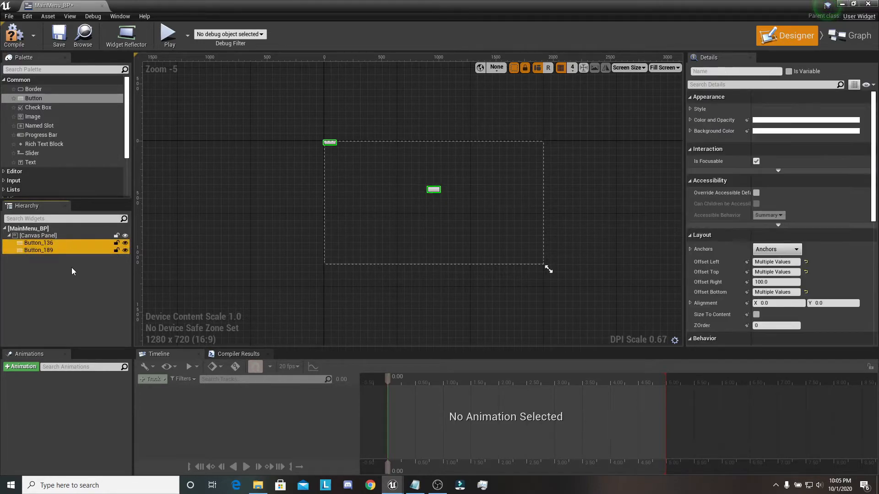
click(69, 251)
click(70, 243)
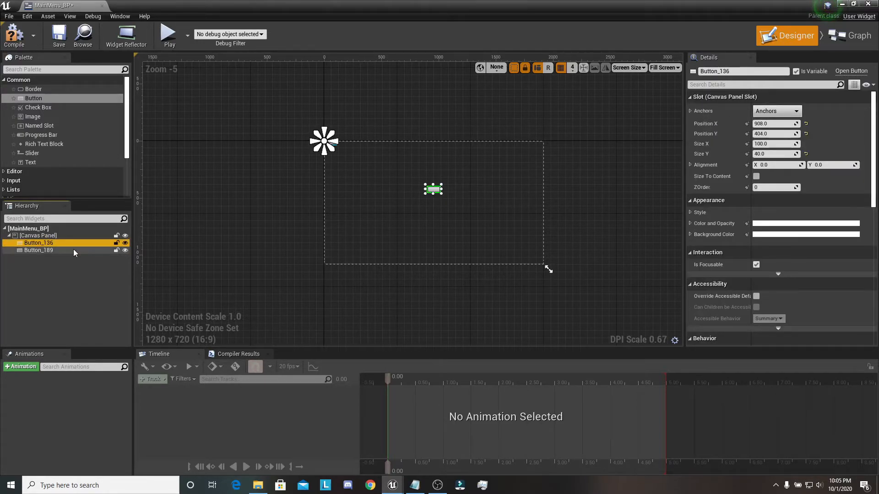
ctrl+click(73, 250)
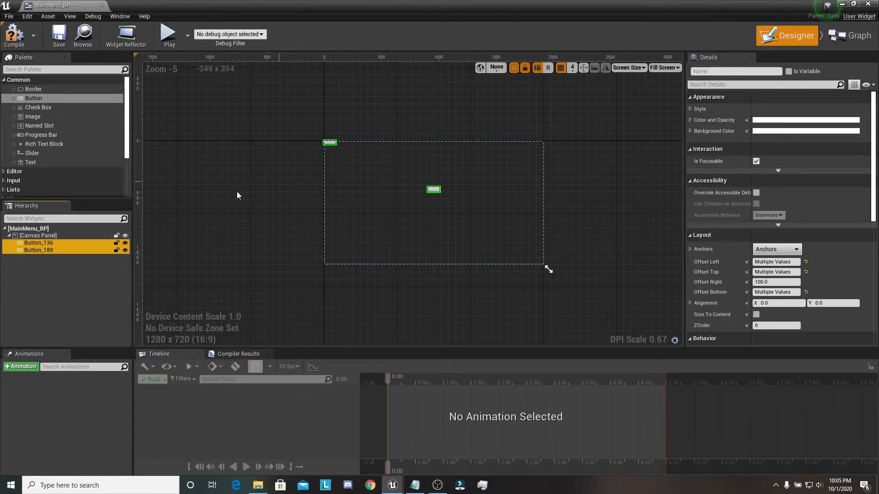
click(776, 249)
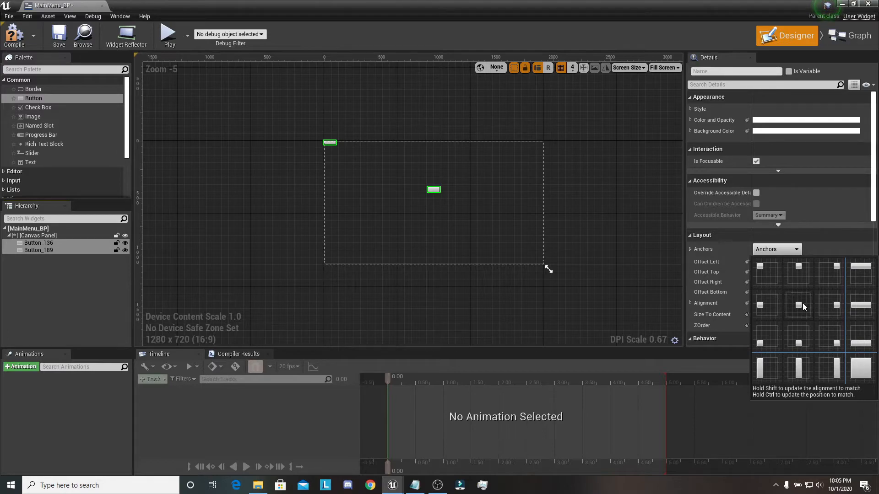
click(803, 303)
click(791, 251)
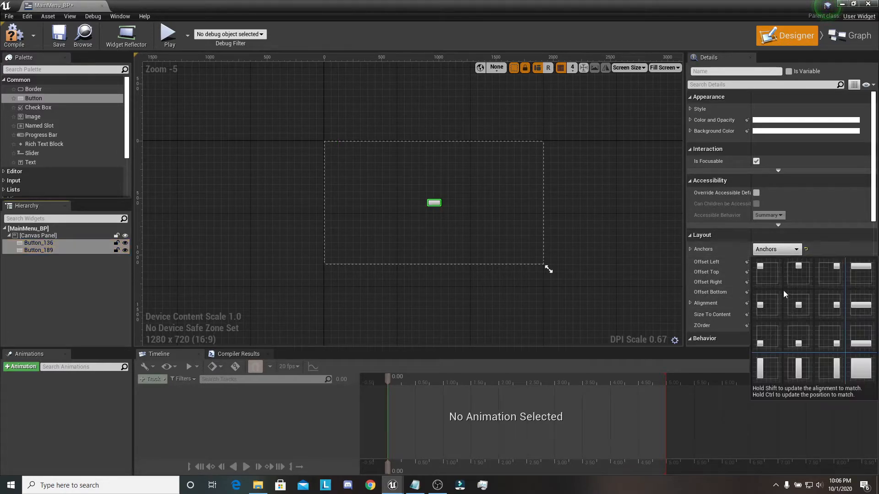
click(798, 304)
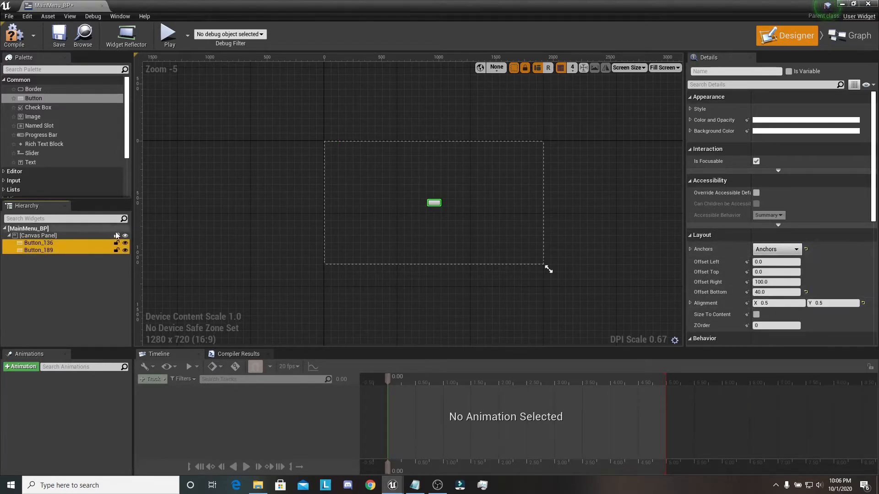
- Try shifting the centre anchor of the first button slightly upward
click(88, 242)
click(85, 250)
click(84, 243)
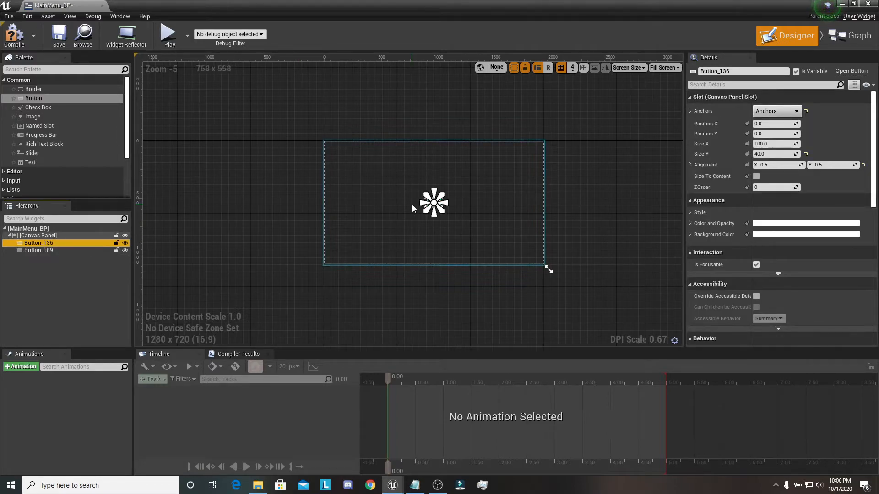
scroll(412, 204, up, 8)
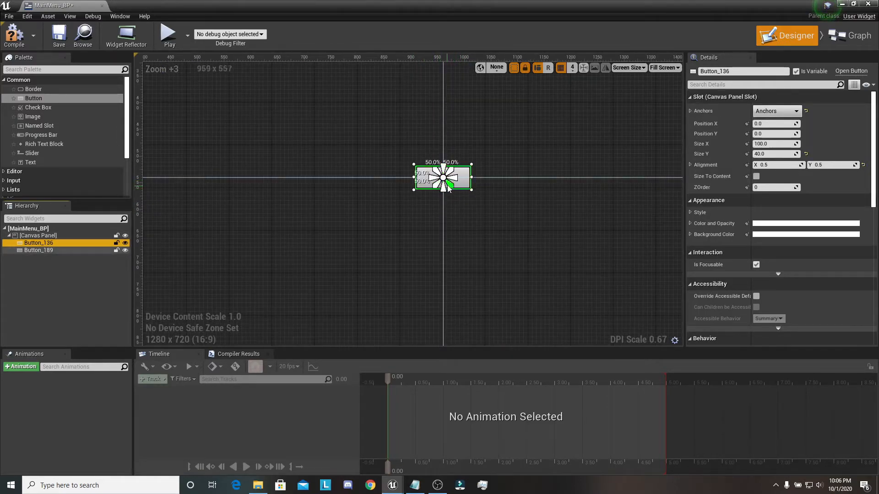
drag(443, 178, 449, 167)
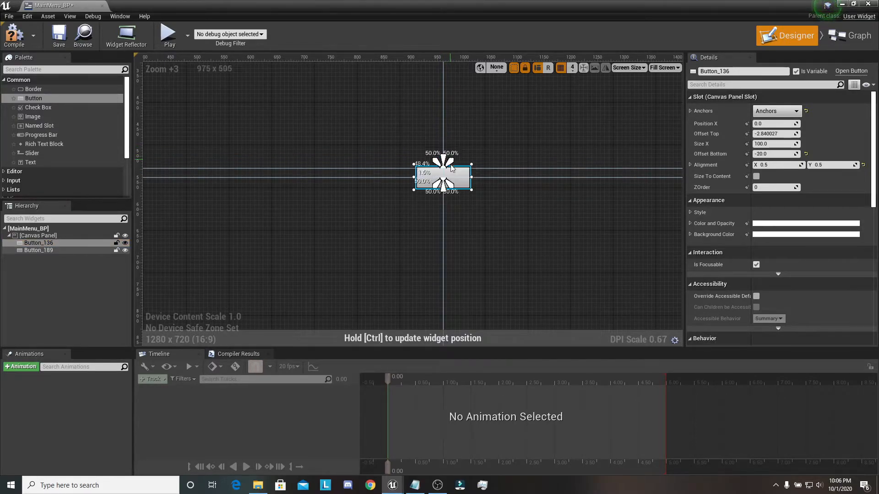
scroll(458, 176, down, 7)
scroll(478, 183, up, 7)
scroll(478, 180, down, 4)
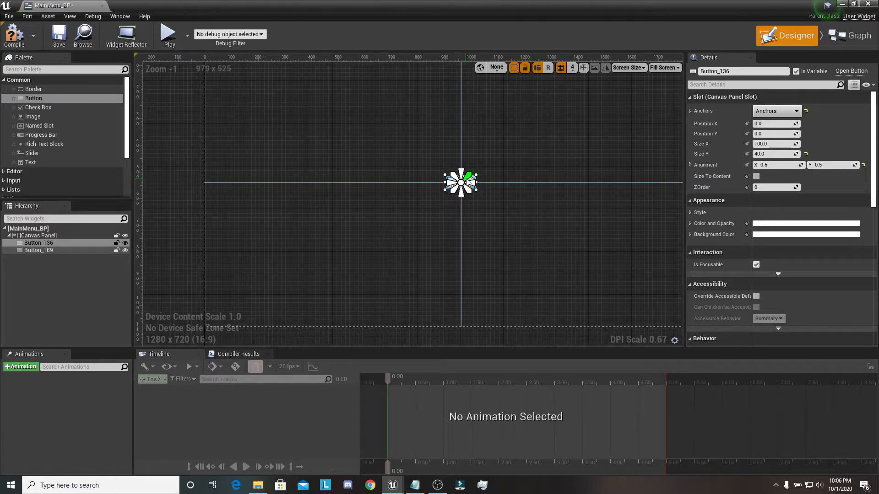
scroll(493, 149, down, 3)
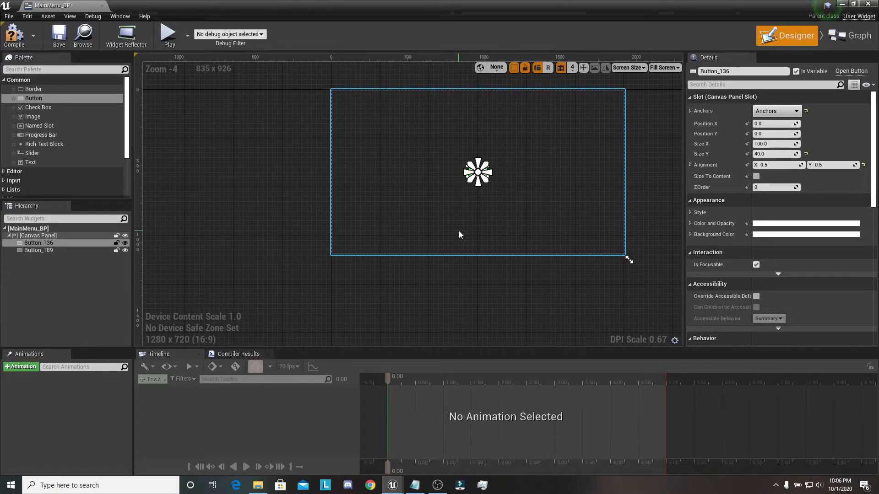
- Move the second button straight up, about 117 units above the canvas centre
scroll(490, 215, up, 6)
right_drag(467, 154, 465, 218)
ctrl+click(466, 169)
drag(466, 169, 466, 128)
key(ctrl+z)
scroll(466, 128, down, 2)
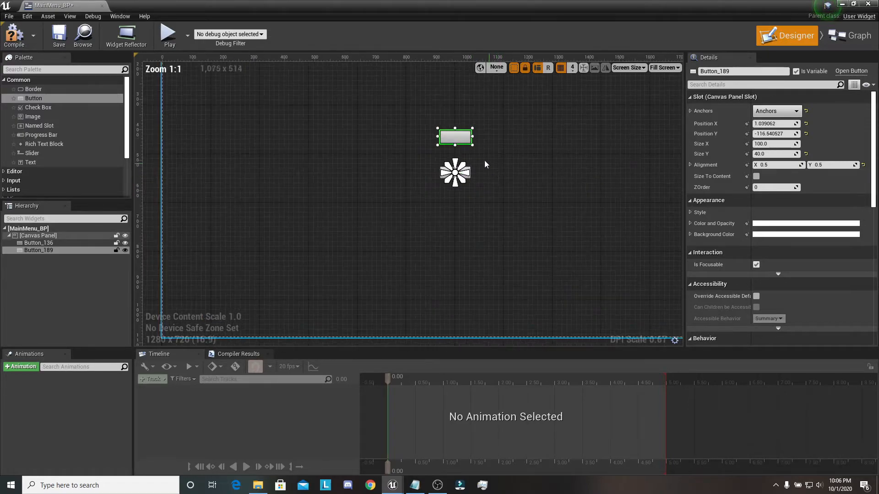
- Set the render transform scale of both buttons to 2 in X and Y
click(83, 251)
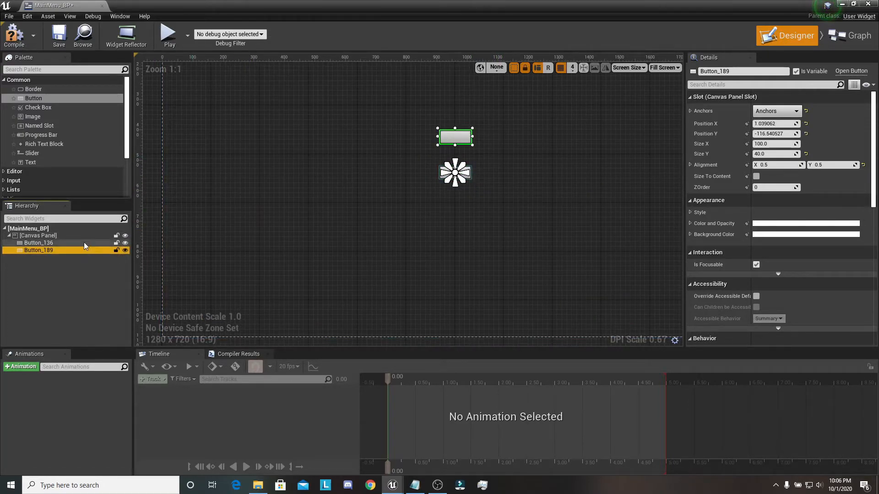
ctrl+click(83, 243)
scroll(776, 309, down, 3)
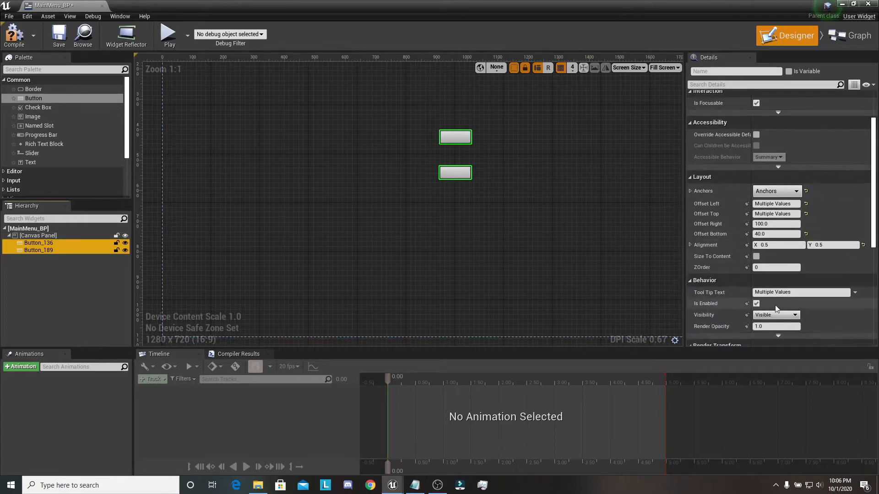
scroll(777, 307, down, 3)
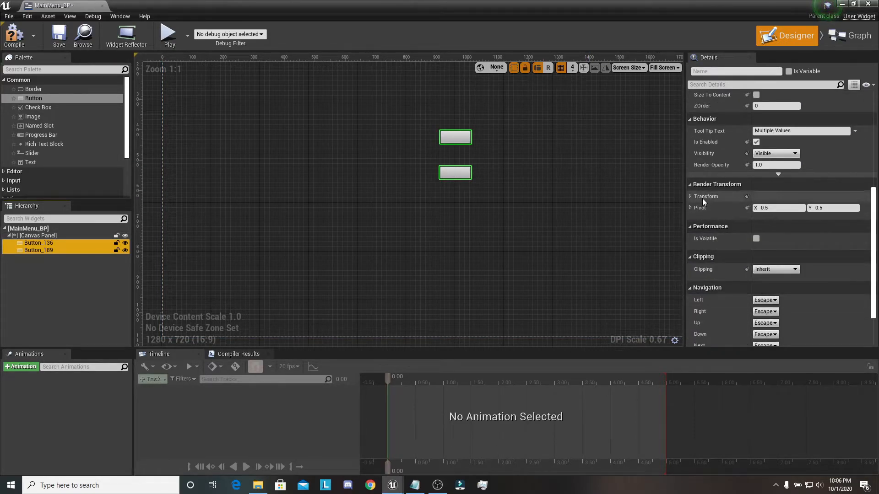
click(703, 199)
click(777, 220)
text(2)
click(835, 220)
text(2)
key(Return)
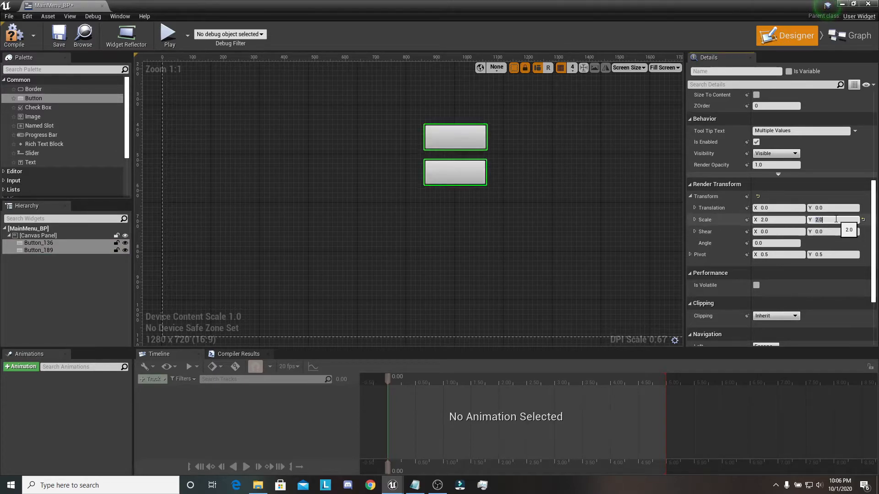
click(388, 142)
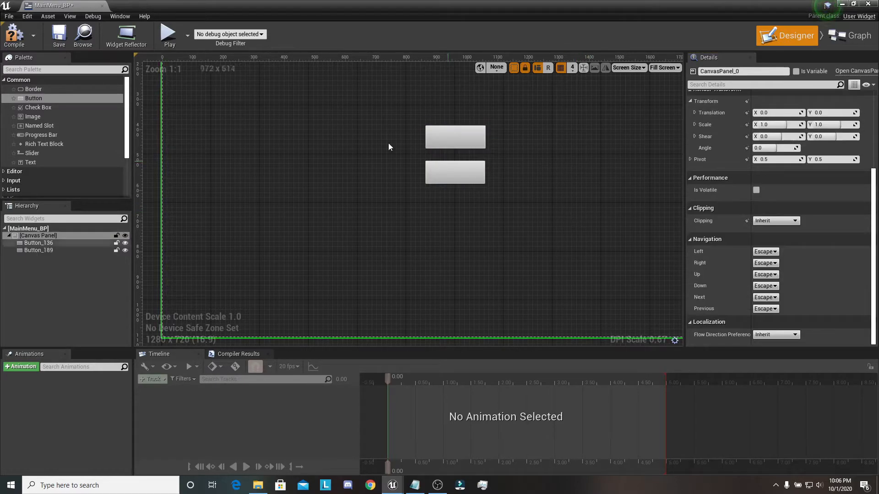
- Save the widget and place a text block inside each of the two buttons
click(58, 42)
scroll(531, 163, down, 1)
right_drag(531, 163, 478, 199)
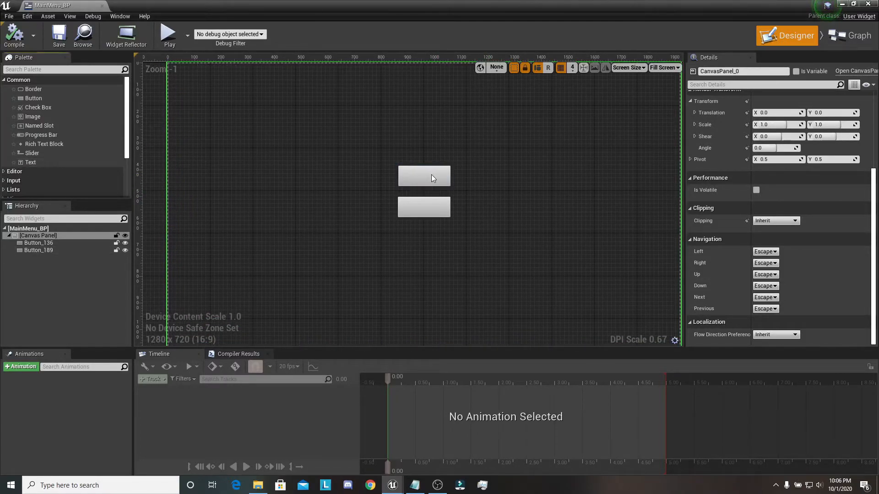
click(65, 162)
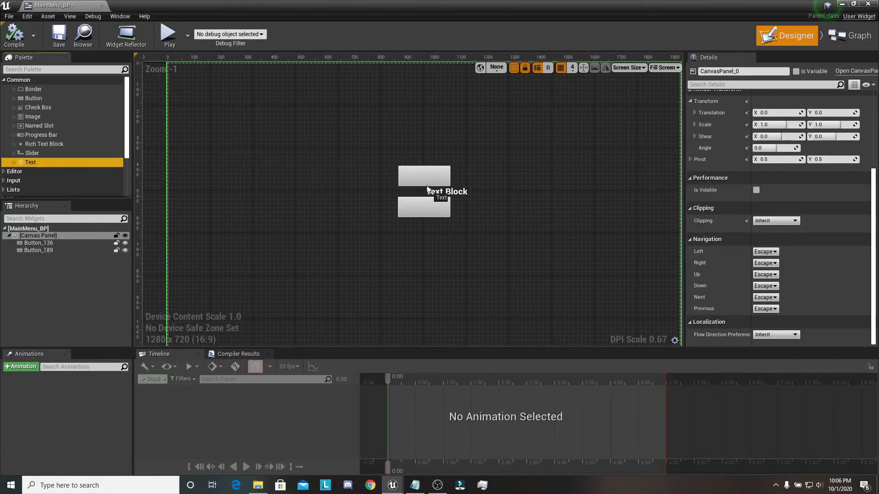
drag(427, 188, 425, 178)
drag(30, 162, 433, 209)
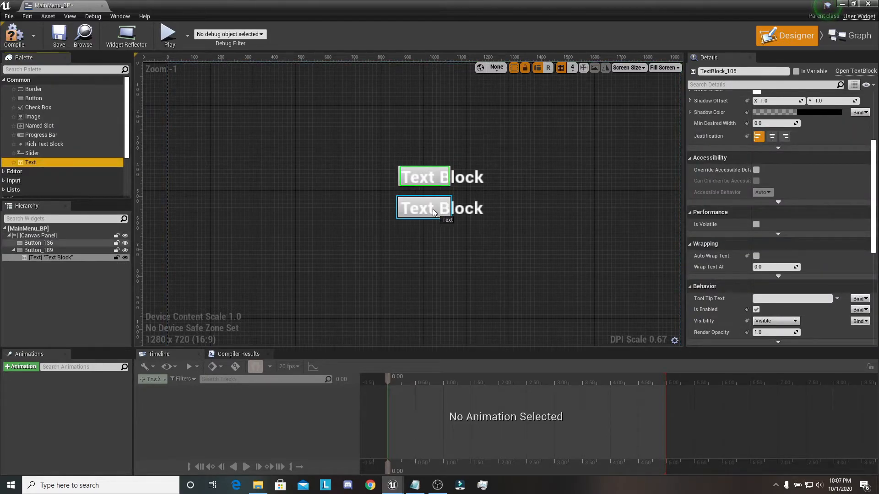
- Examine the font, layout and behavior settings of the text block inside the first button
click(91, 249)
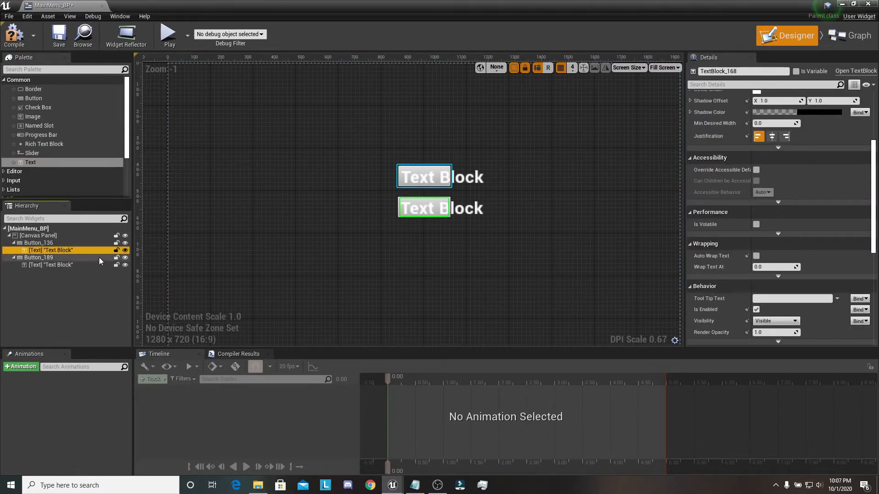
scroll(789, 263, up, 3)
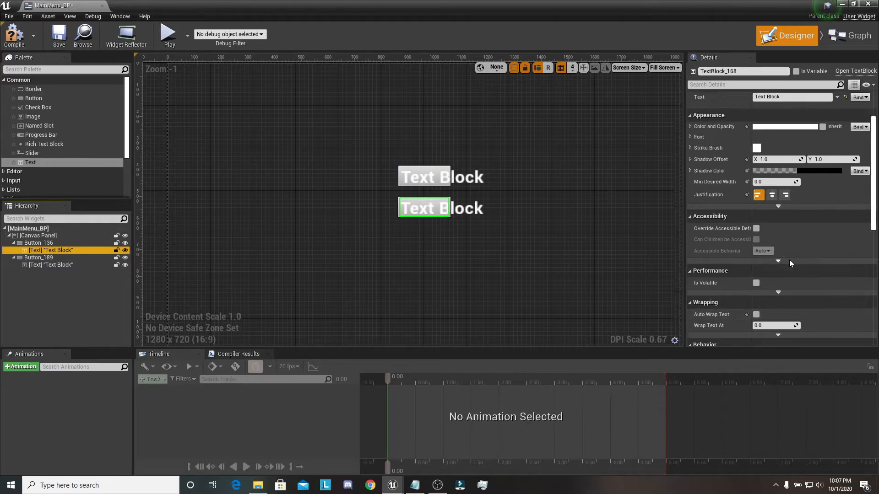
scroll(789, 260, up, 3)
click(705, 212)
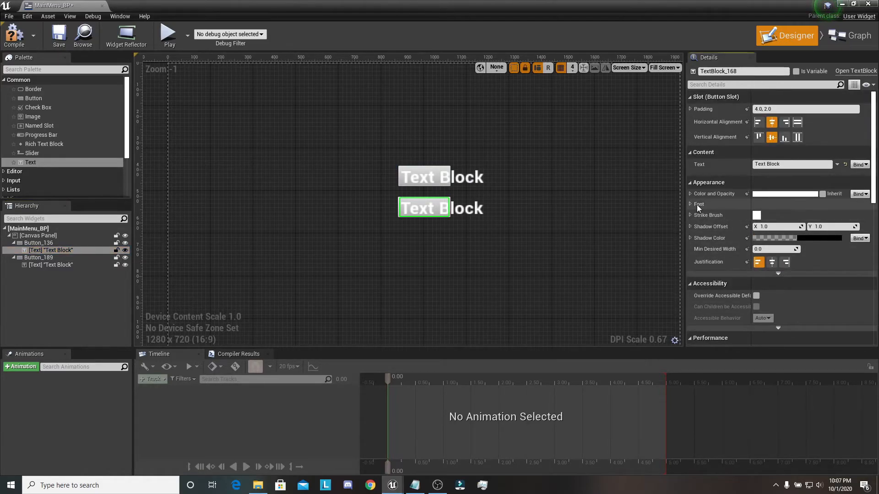
click(699, 206)
click(73, 243)
click(75, 251)
click(72, 244)
click(74, 250)
scroll(768, 284, down, 5)
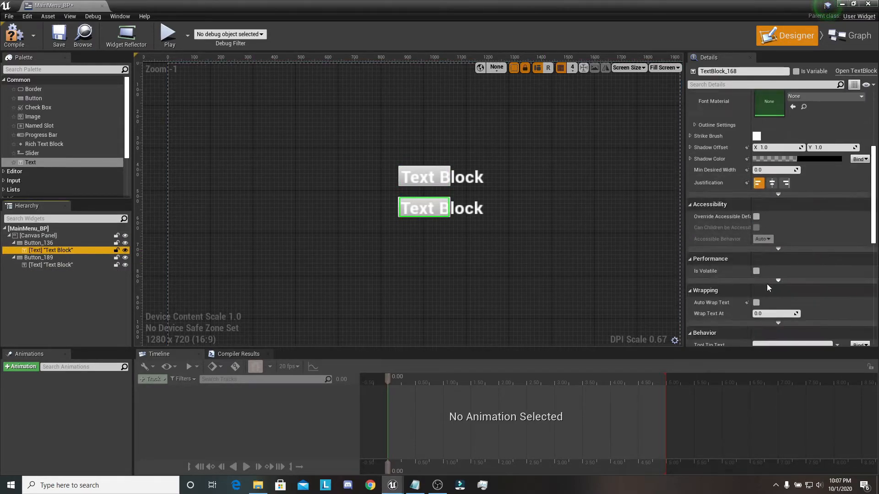
scroll(767, 283, down, 5)
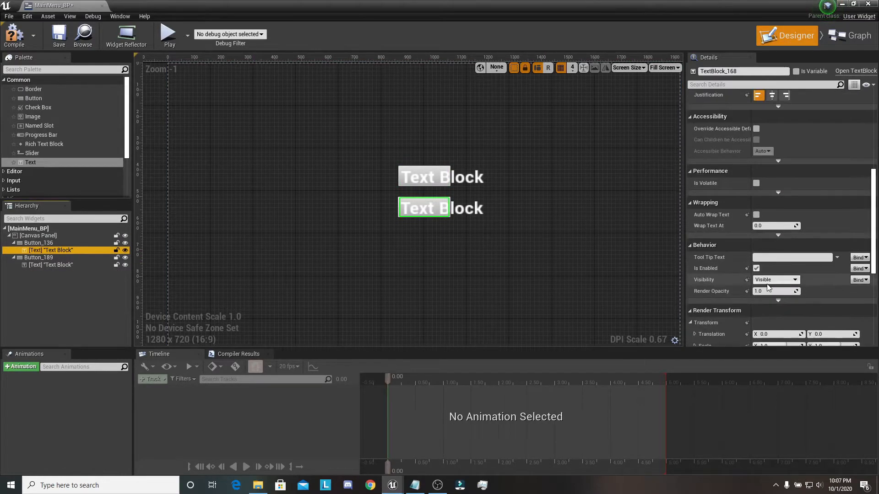
- Set the render transform scale of both buttons to 1 in X and Y
click(85, 243)
ctrl+click(71, 257)
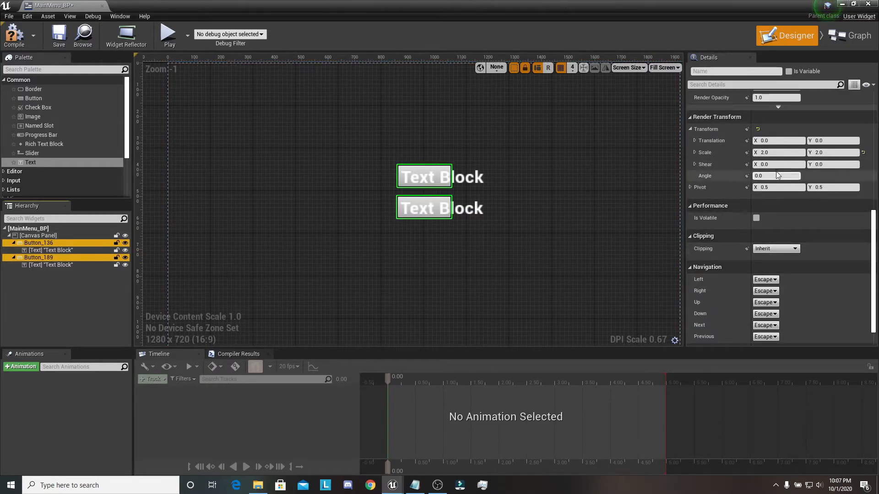
click(774, 153)
text(1)
click(831, 153)
text(1)
key(Return)
- Stretch the upper button wider and taller so that its text fits inside
click(449, 156)
click(432, 172)
click(443, 168)
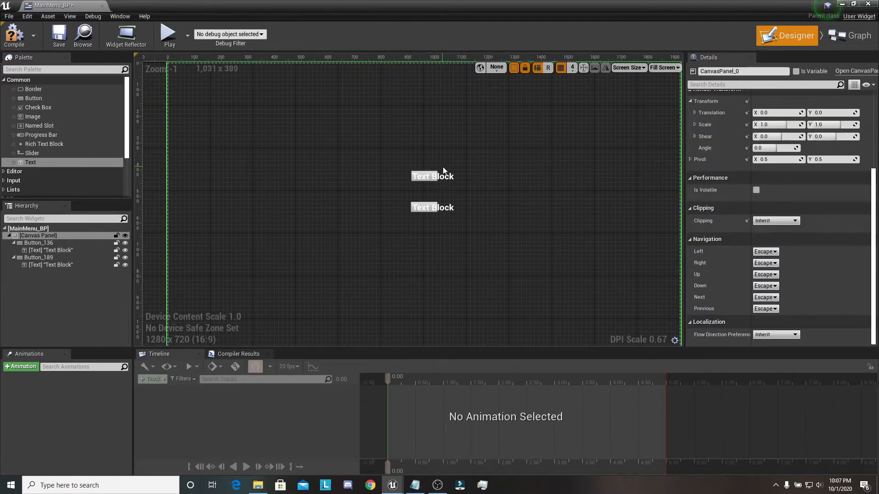
click(437, 175)
drag(439, 169, 481, 156)
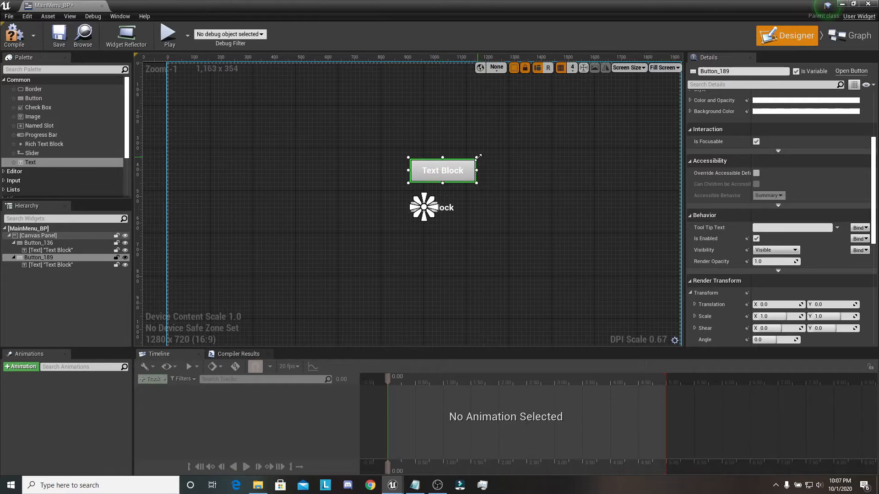
- Stretch the lower button to about 237 by 84 so that its text fits inside
scroll(258, 238, up, 4)
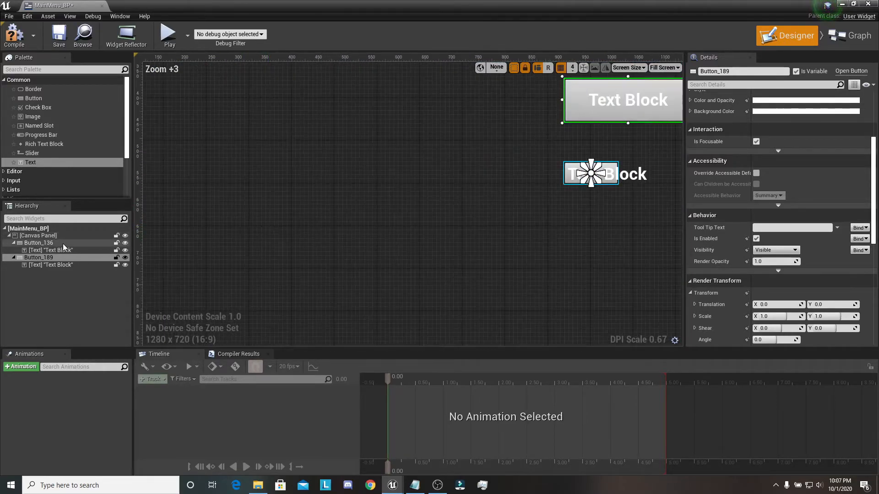
click(63, 244)
scroll(540, 173, down, 3)
drag(581, 169, 627, 152)
click(625, 209)
scroll(625, 209, down, 2)
right_drag(622, 208, 515, 220)
- Set the lower button's text to Quit and the upper button's text to Start
click(35, 252)
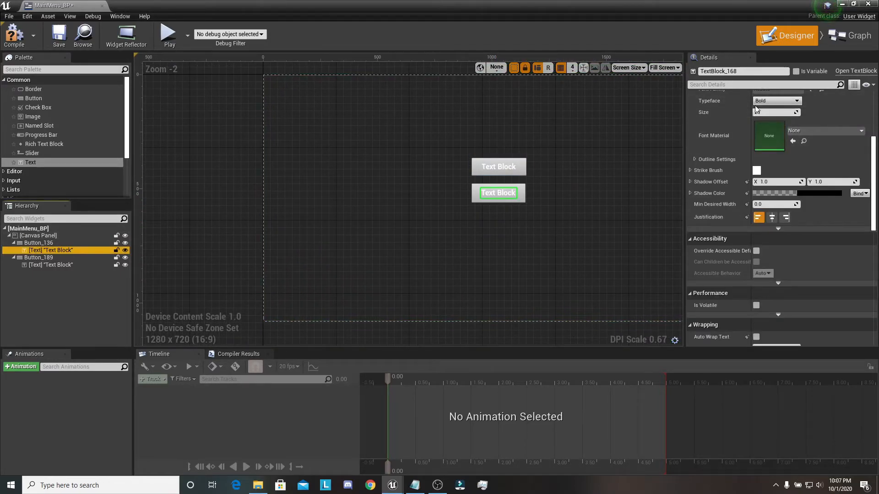
scroll(789, 189, up, 5)
click(789, 164)
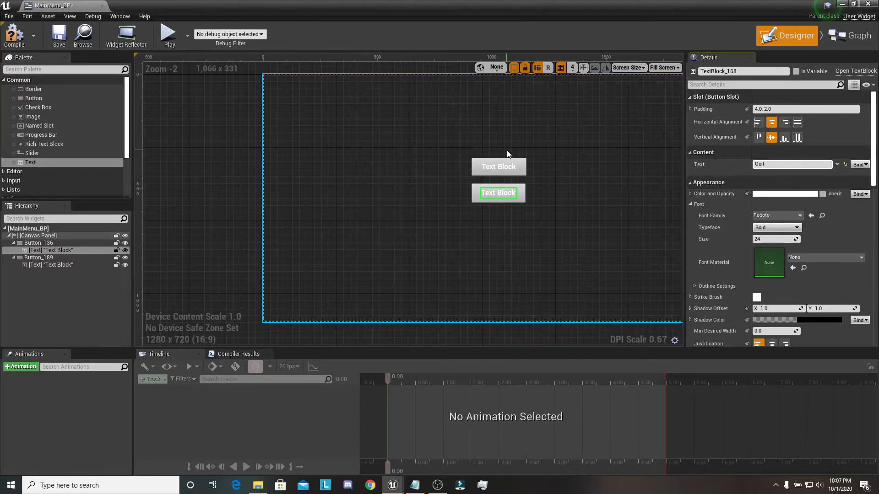
click(51, 264)
click(789, 164)
text(Start)
key(Return)
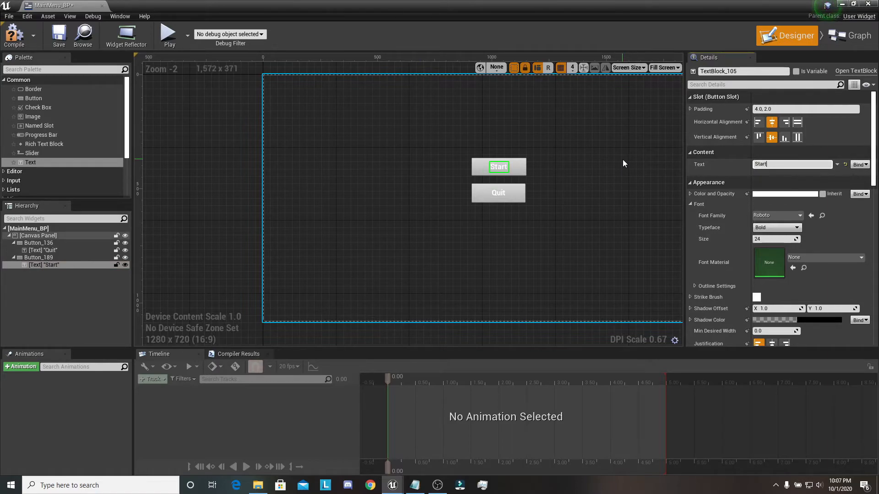
- Rename the upper button widget StartButton
click(77, 243)
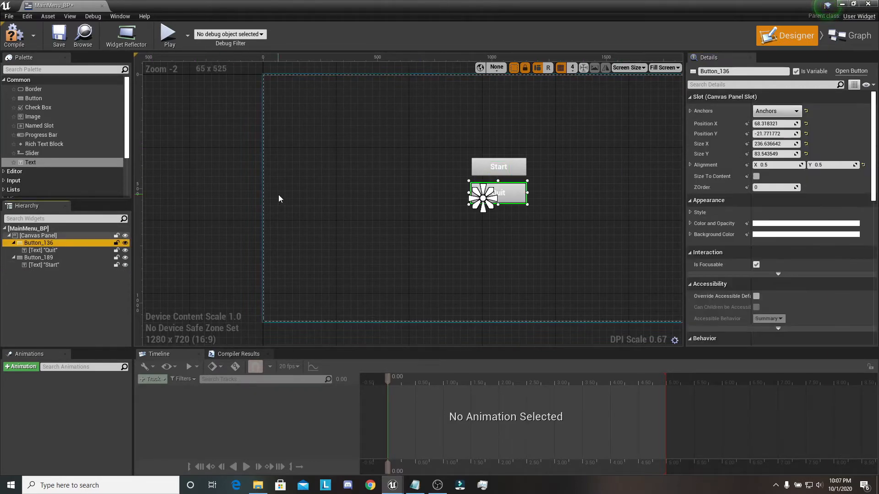
click(67, 259)
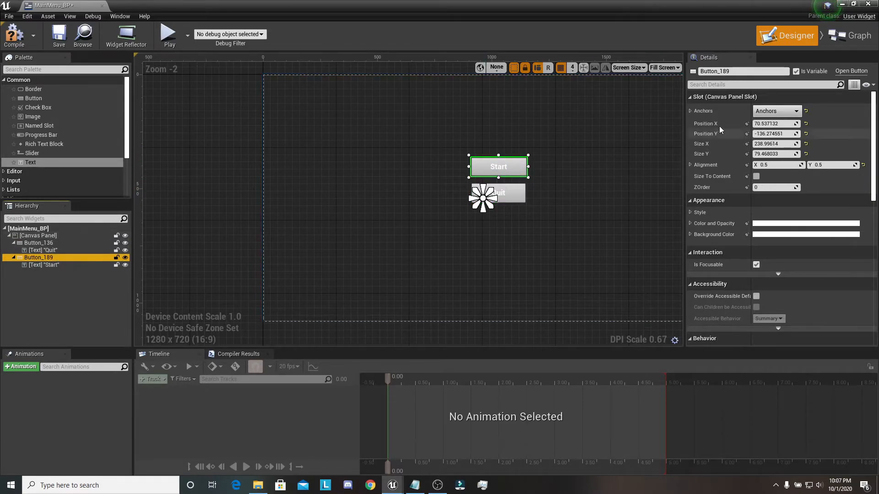
click(741, 72)
text(Start)
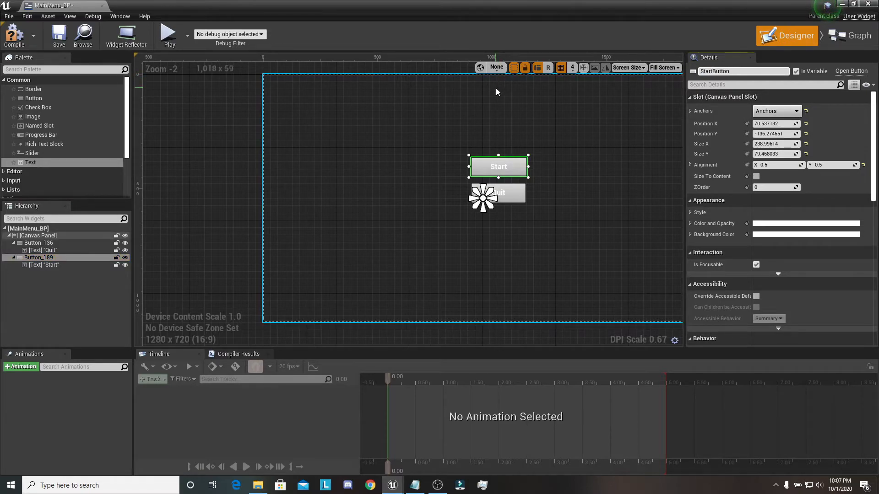
key(Return)
- Rename the lower button widget Quit and save the widget blueprint
click(39, 235)
click(38, 243)
click(750, 71)
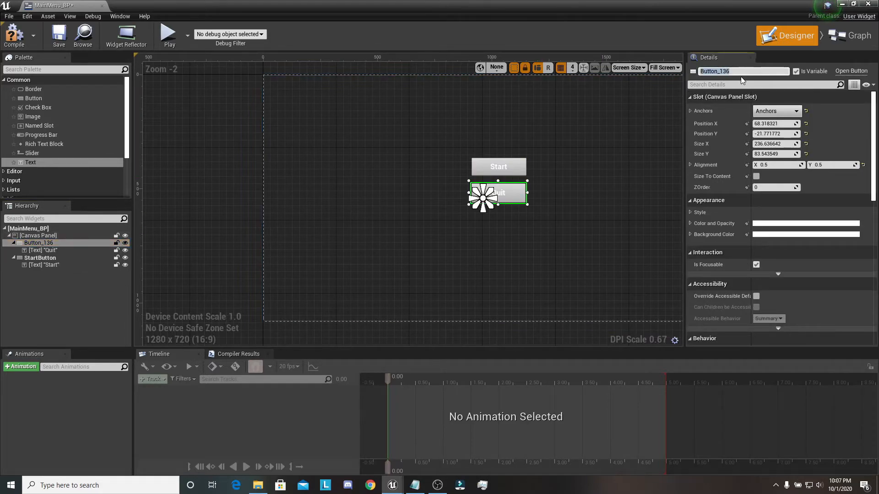
text(Quit)
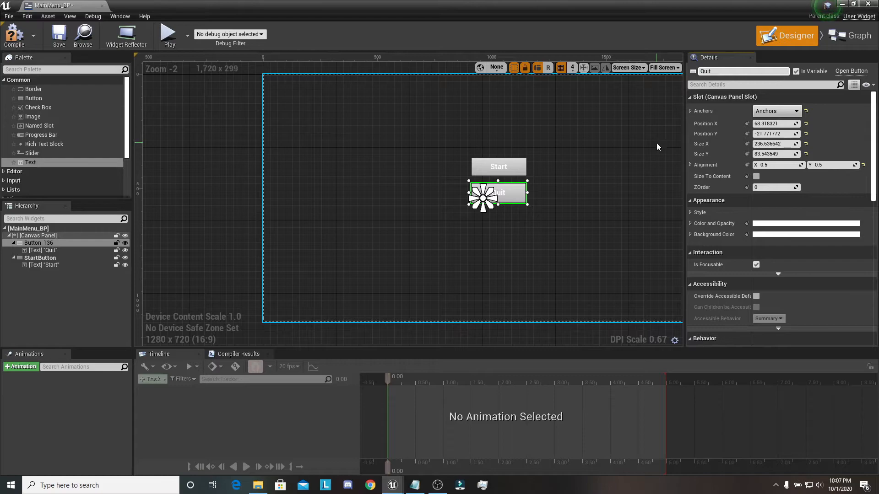
key(Return)
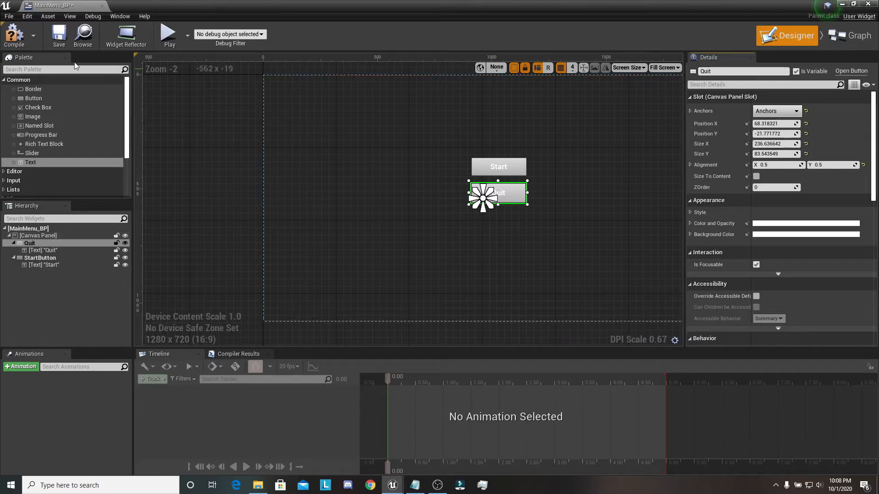
click(68, 37)
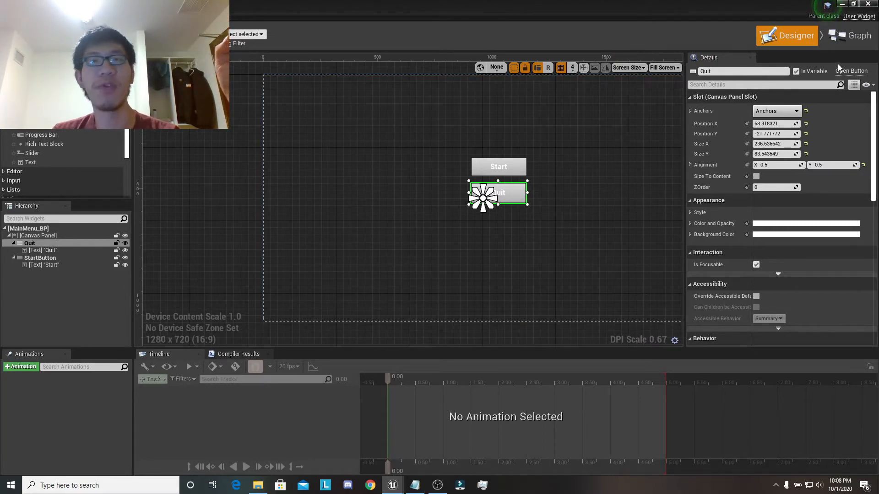
- Compare the Is Variable setting of the buttons and the Quit text with the variables listed for the event graph
click(841, 41)
click(100, 180)
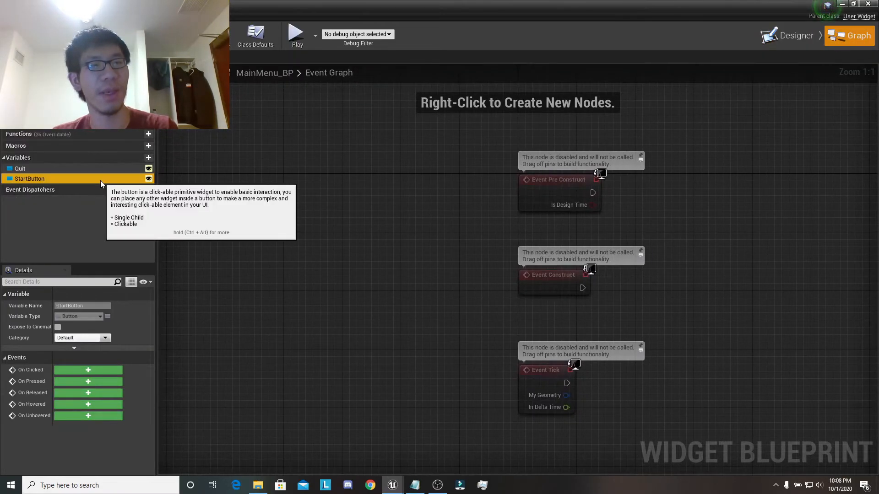
click(796, 39)
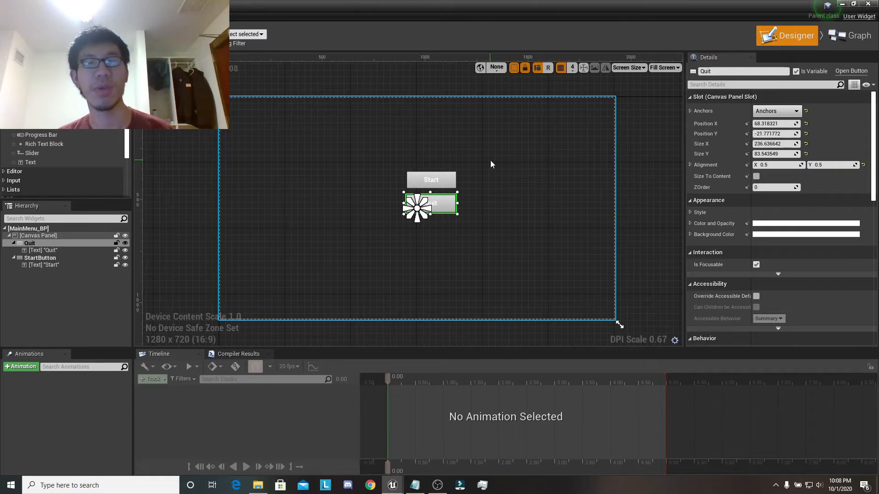
click(41, 250)
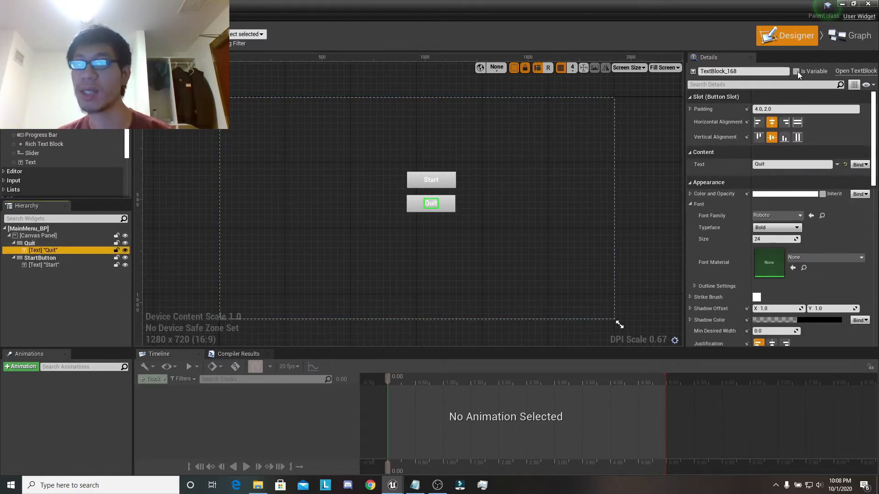
click(65, 235)
click(65, 256)
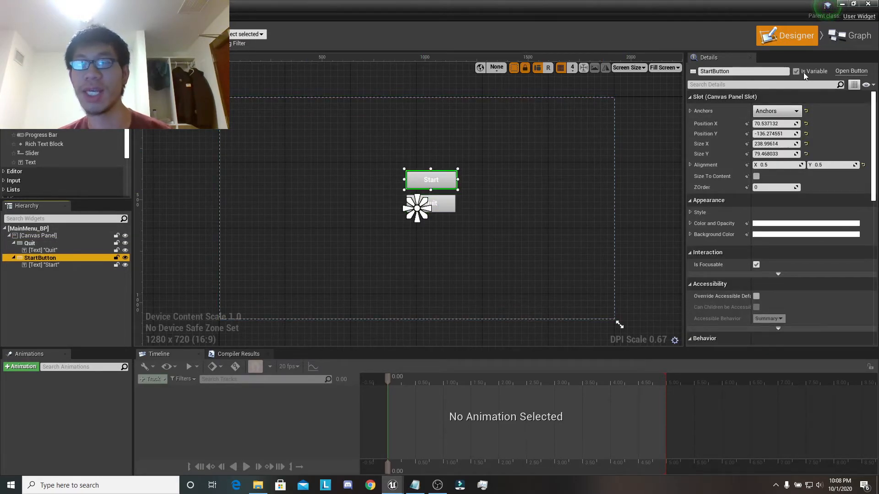
click(846, 37)
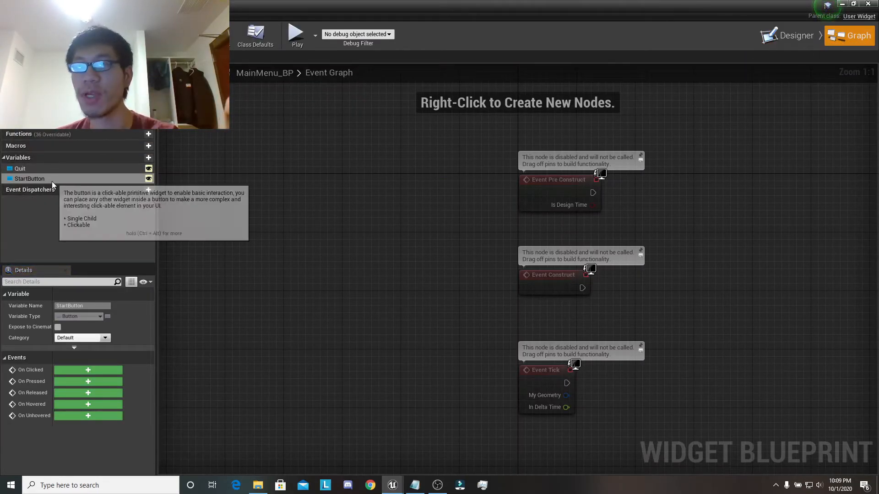
click(54, 168)
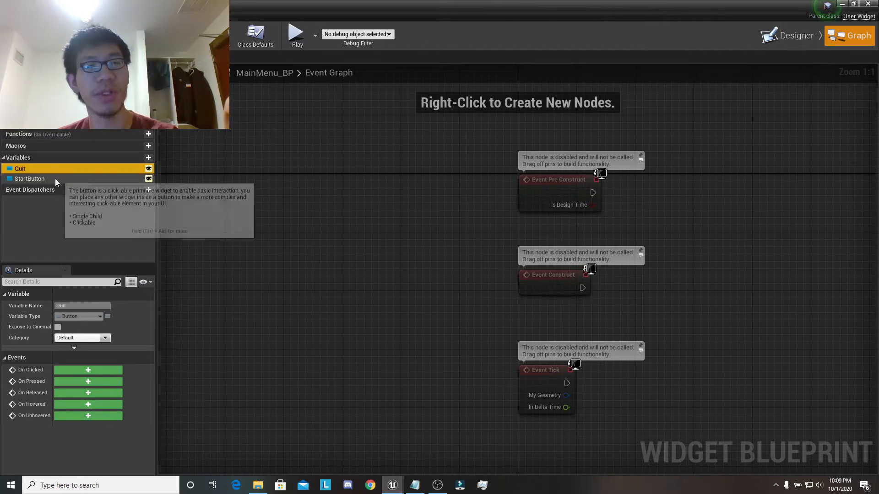
- Add an On Clicked event for StartButton to the event graph
click(54, 178)
right_drag(421, 278, 232, 178)
scroll(232, 179, down, 2)
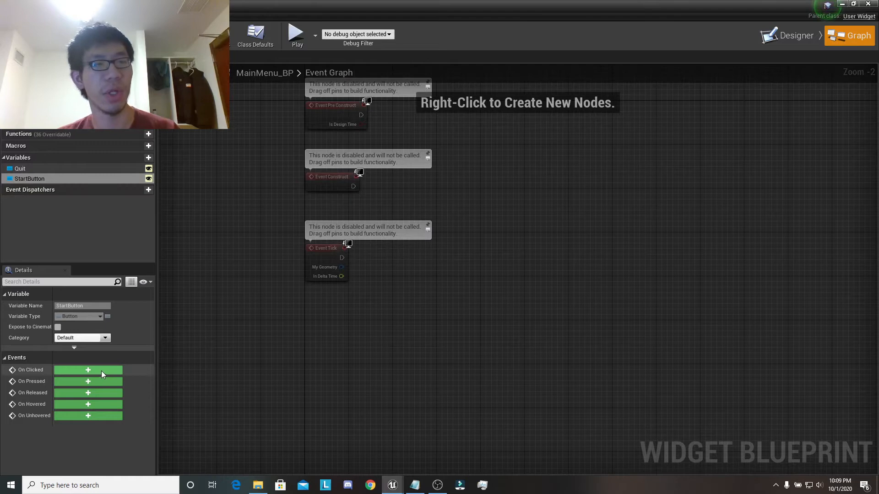
click(44, 178)
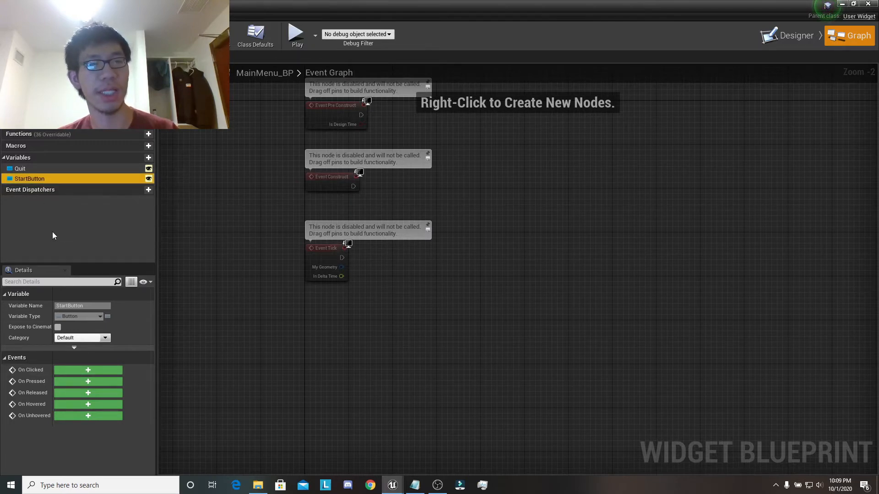
click(78, 372)
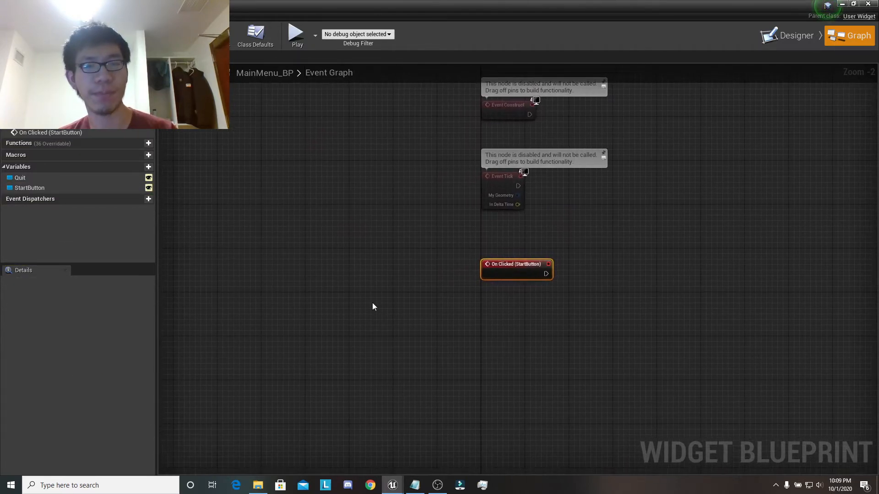
- Connect an Open Level node to StartButton's On Clicked event and align it beside the event
right_drag(605, 293, 405, 277)
drag(357, 259, 508, 259)
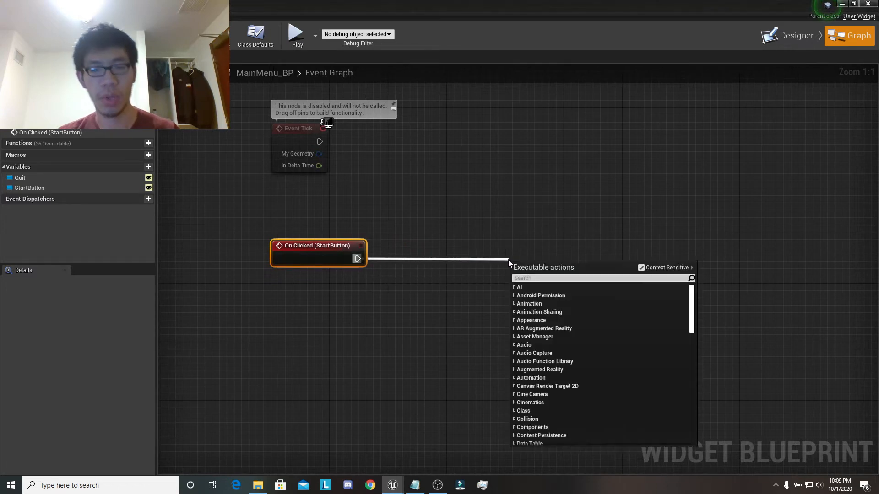
text(openl)
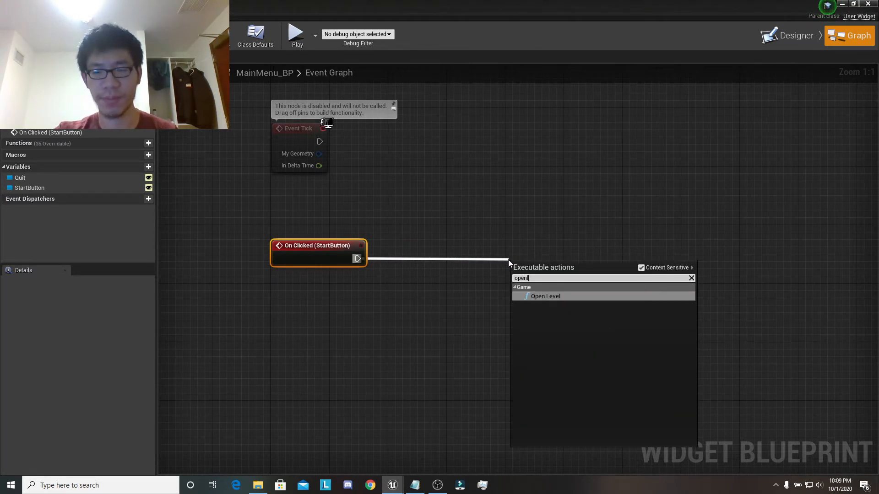
key(Return)
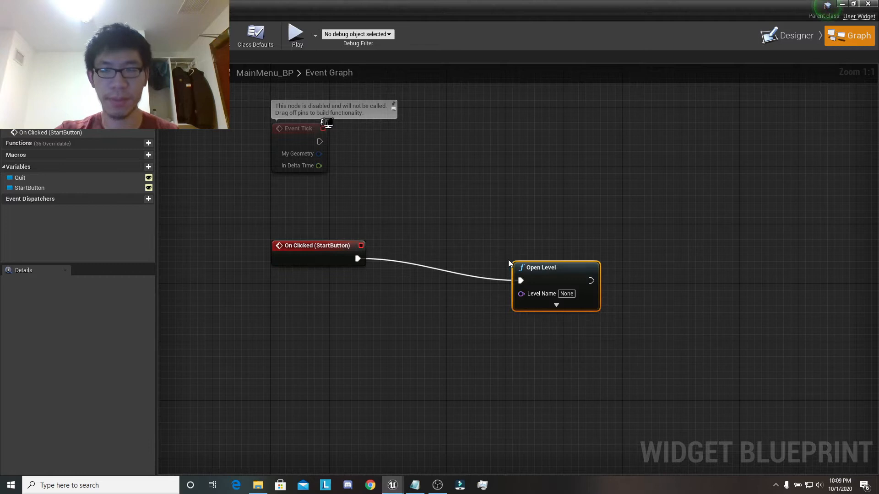
drag(541, 279, 467, 257)
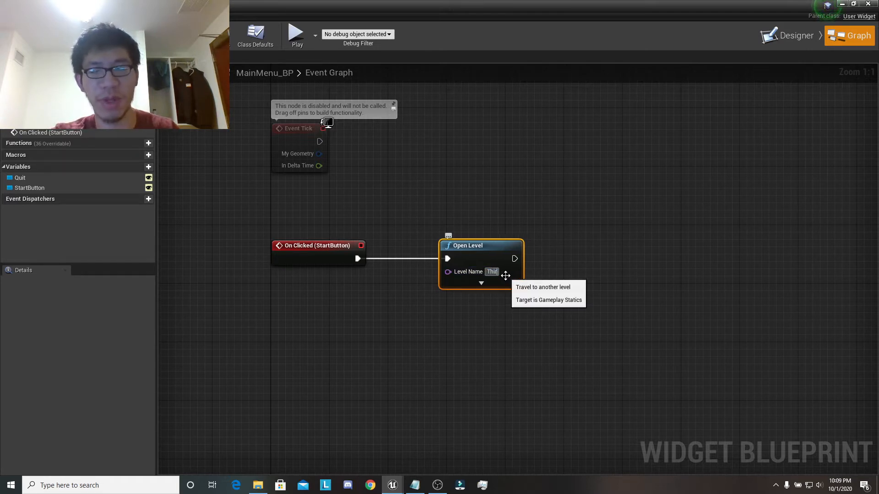
- Set the Open Level node's level name to ThirdPersonExampleMap and save the widget blueprint
text(Person)
text(Ex)
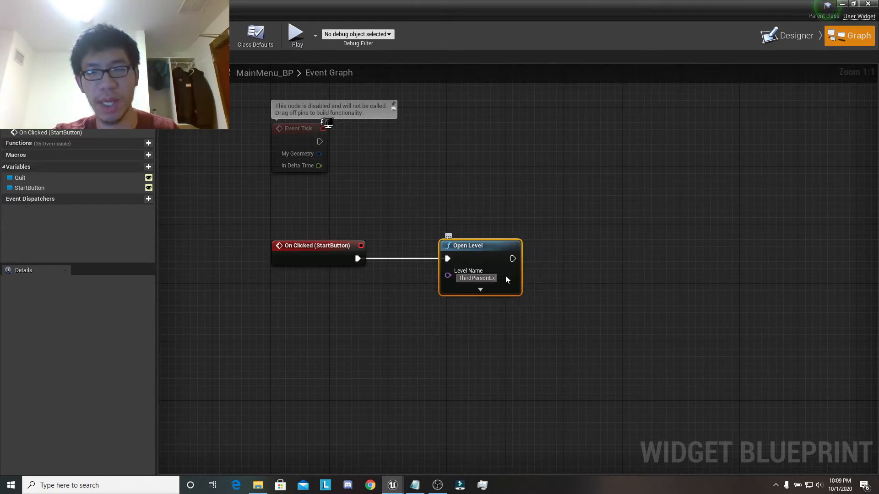
text(ampleMap)
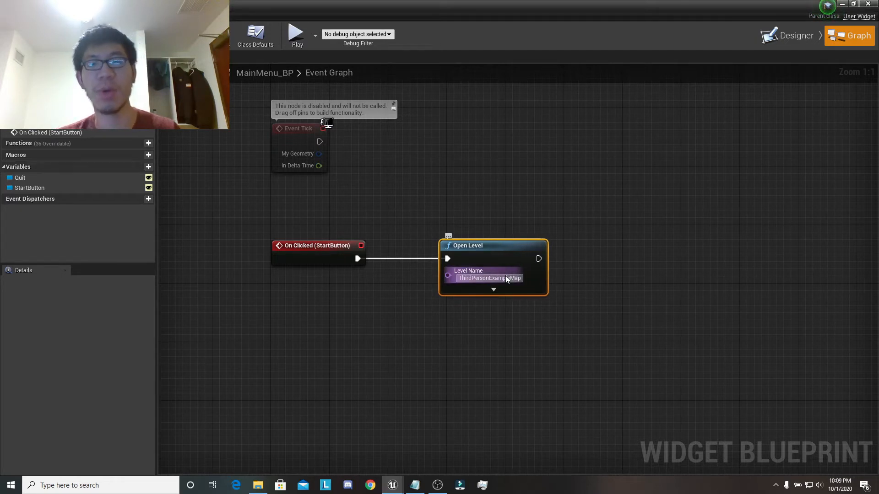
key(Return)
click(603, 223)
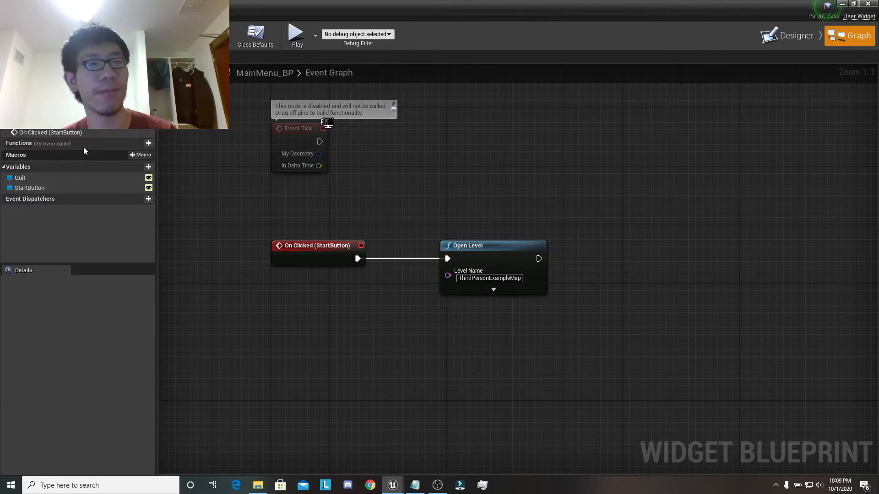
key(ctrl+s)
- Add an On Clicked event for the Quit button to the event graph
click(69, 179)
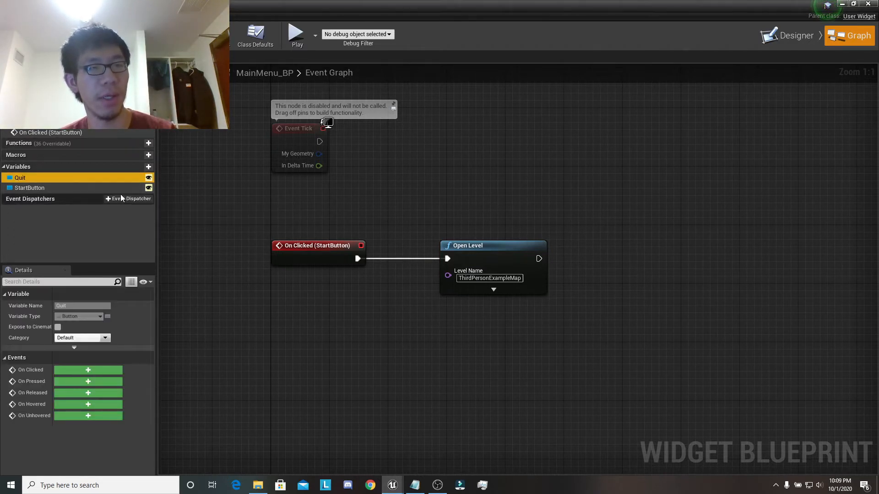
click(87, 370)
right_drag(526, 282, 405, 282)
- Connect a Quit Game node to the Quit button's On Clicked event and align it beside the event
drag(367, 278, 513, 275)
text(applica)
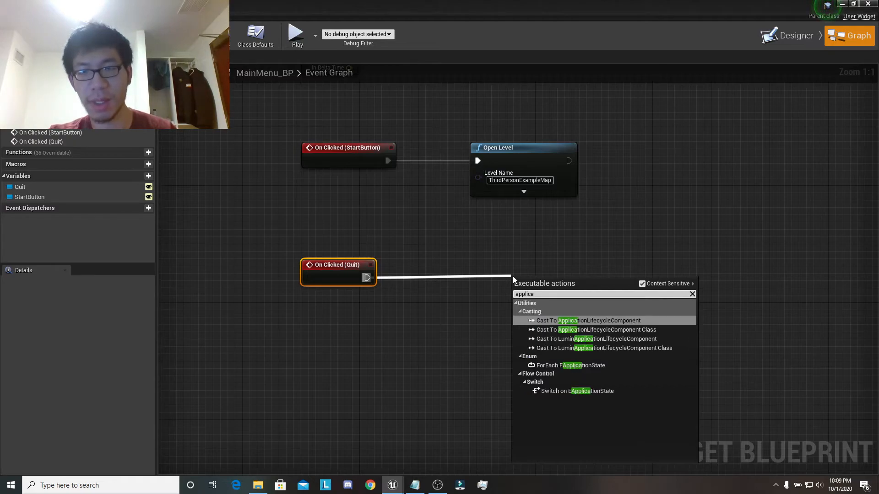
key(BackSpace)
key(BackSpace)
key(BackSpace)
key(BackSpace)
key(BackSpace)
text(quit)
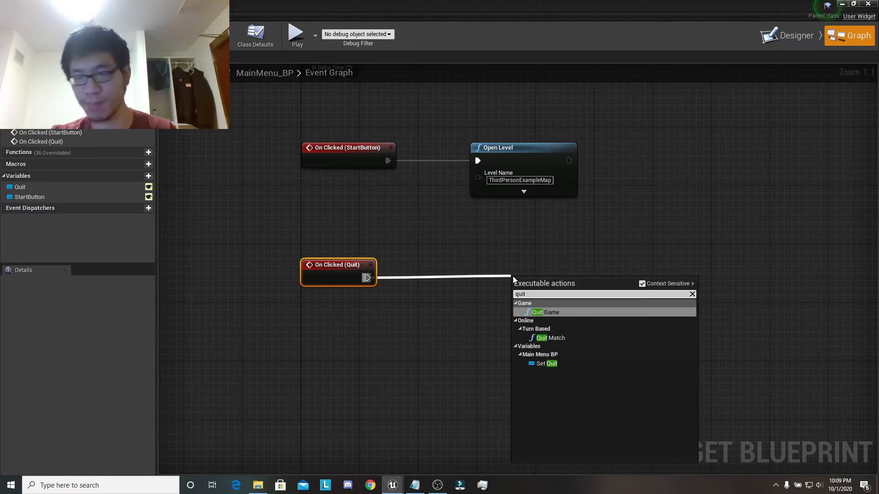
key(Return)
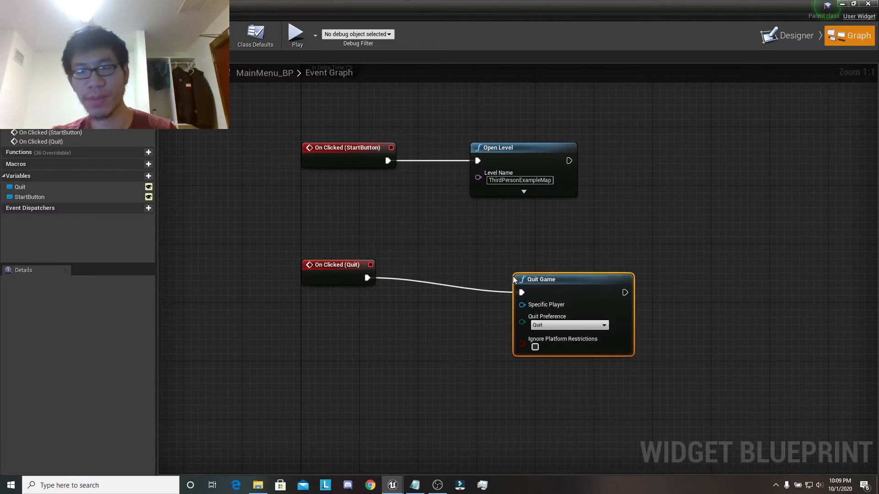
drag(514, 279, 471, 264)
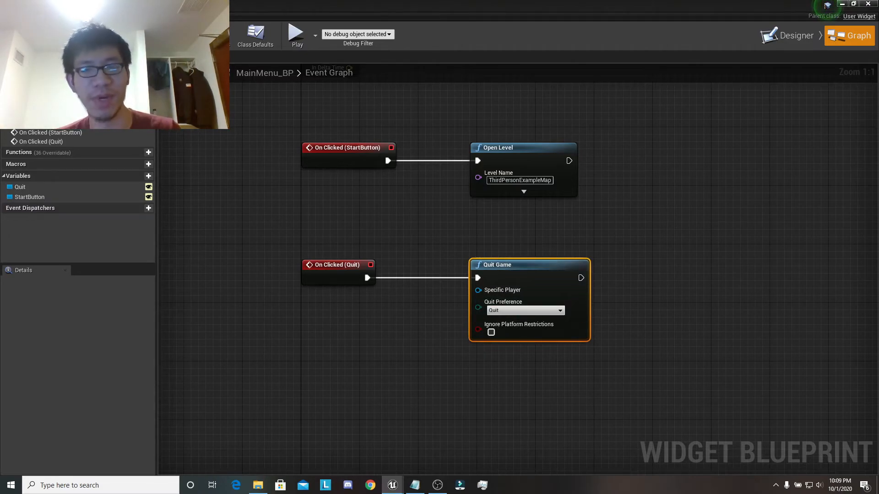
- Close the widget blueprint editor and play the main menu level
scroll(579, 176, down, 4)
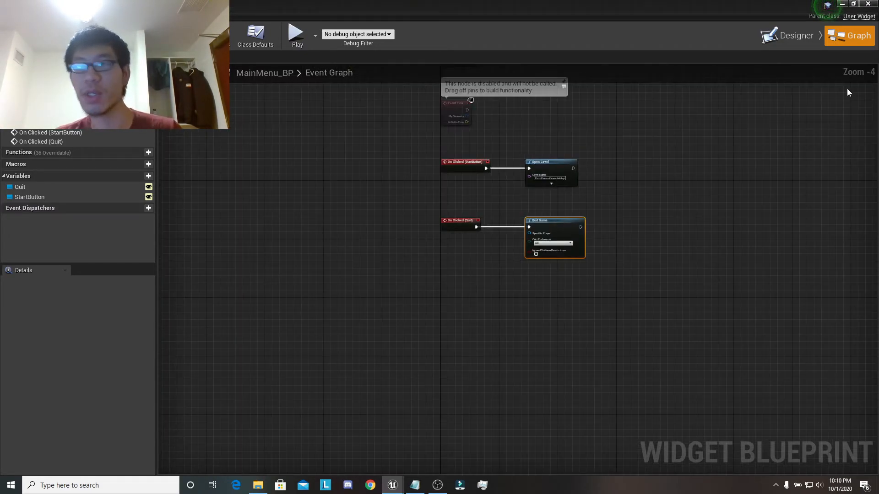
click(867, 4)
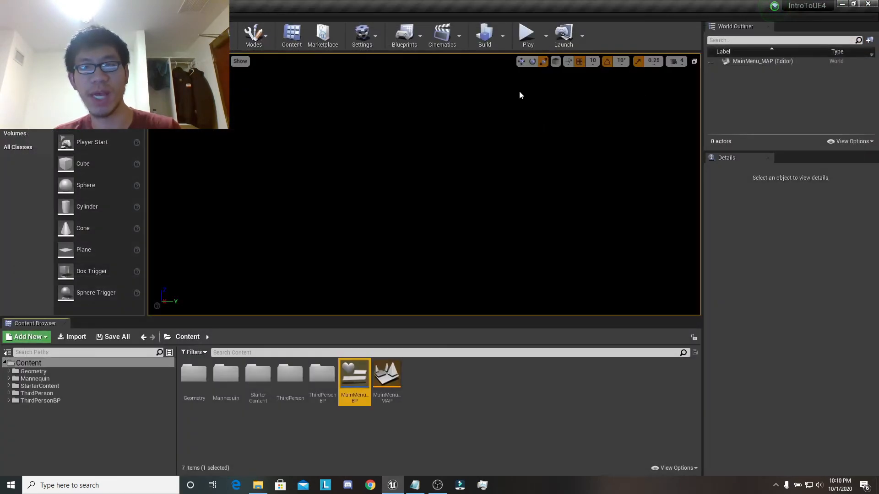
click(527, 40)
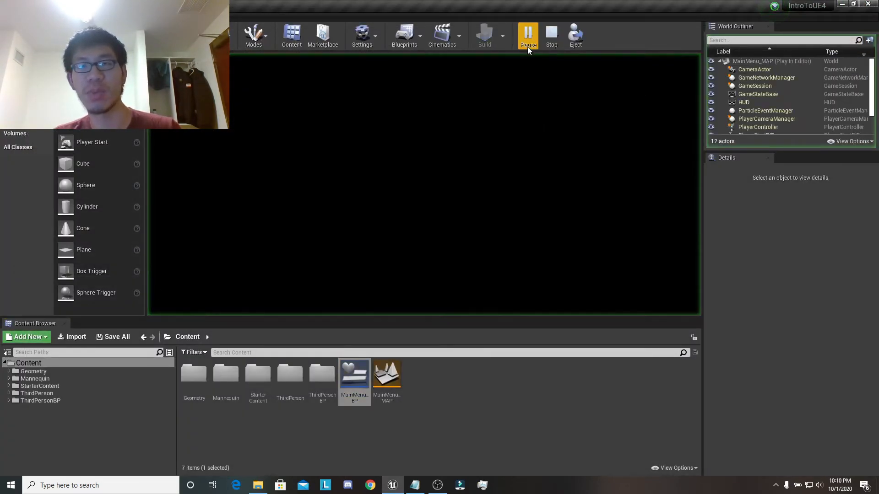
- Stop the running session, play the main menu level once more, and stop it again
click(551, 41)
click(525, 40)
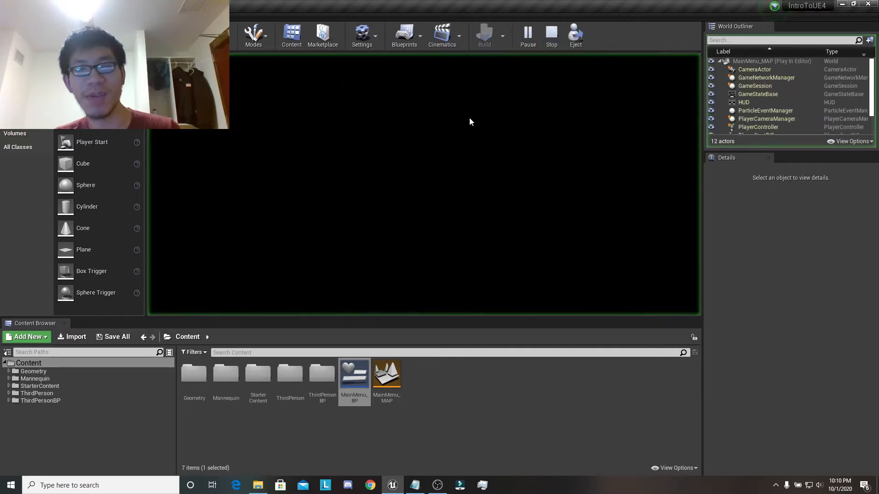
click(551, 40)
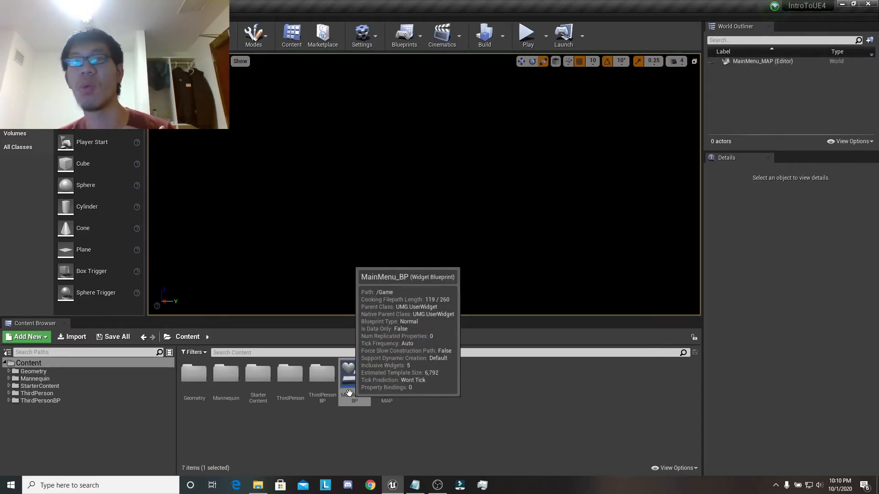
- Open the main menu level's Level Blueprint and add a Create Widget node to its event graph
click(414, 38)
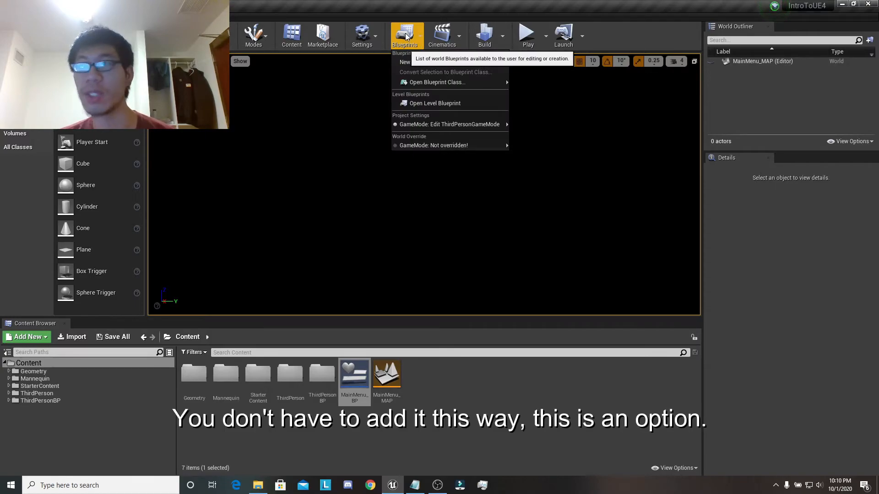
click(442, 102)
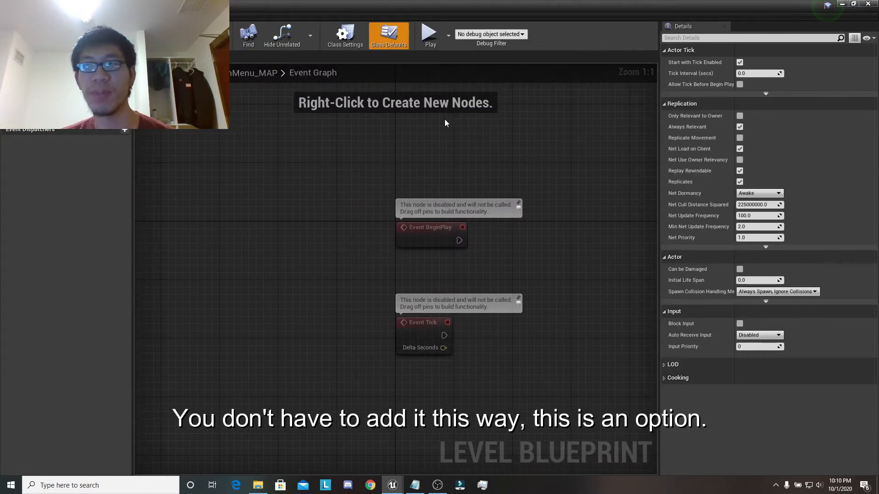
right_click(370, 194)
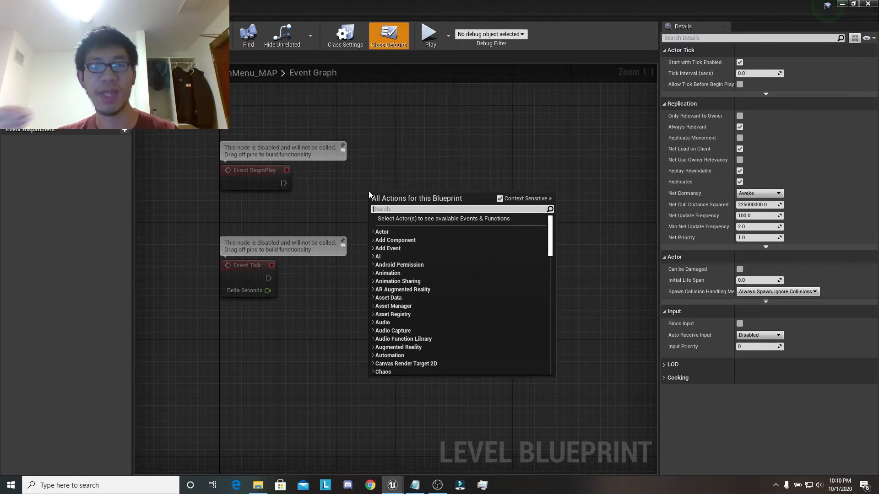
right_click(361, 168)
text(createwi)
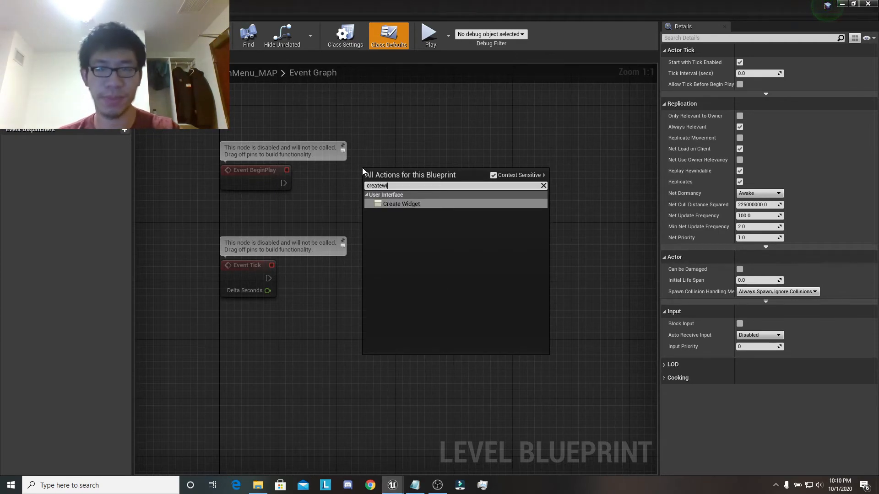
right_click(396, 133)
right_click(396, 136)
text(createw)
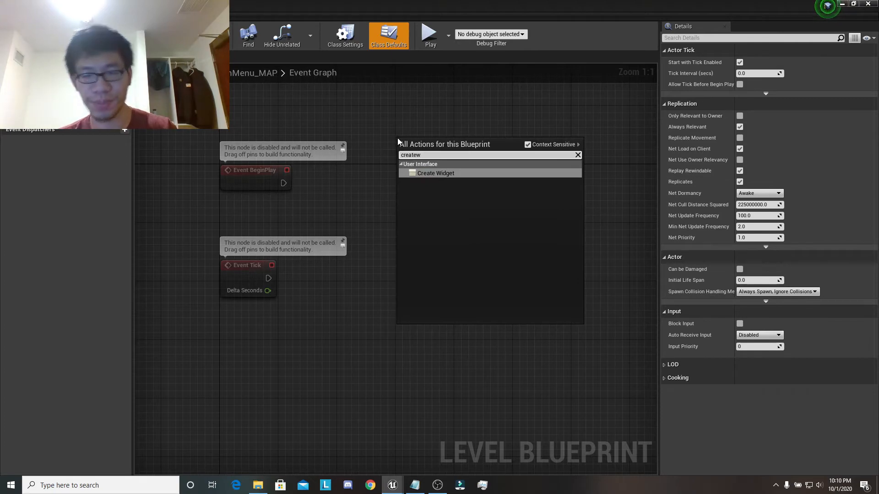
key(Return)
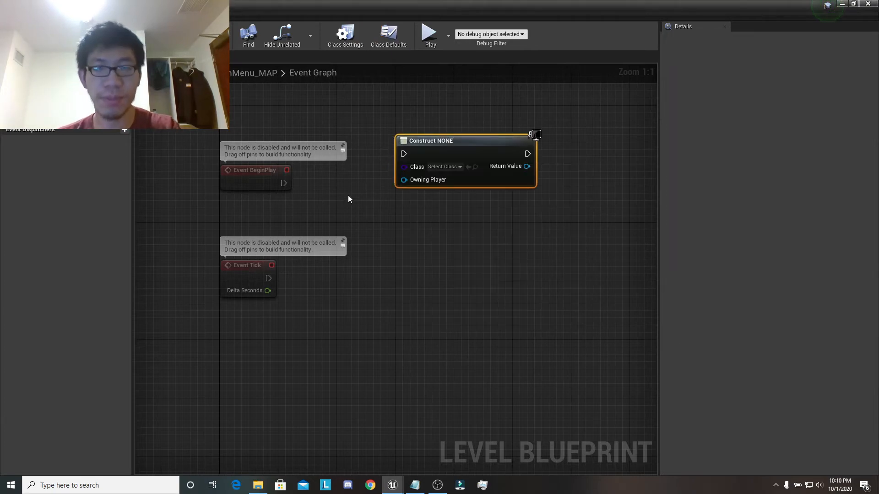
- Connect Event BeginPlay to the Create Widget node, set its class to MainMenu_BP, and space it out from the event
drag(283, 183, 445, 181)
click(436, 196)
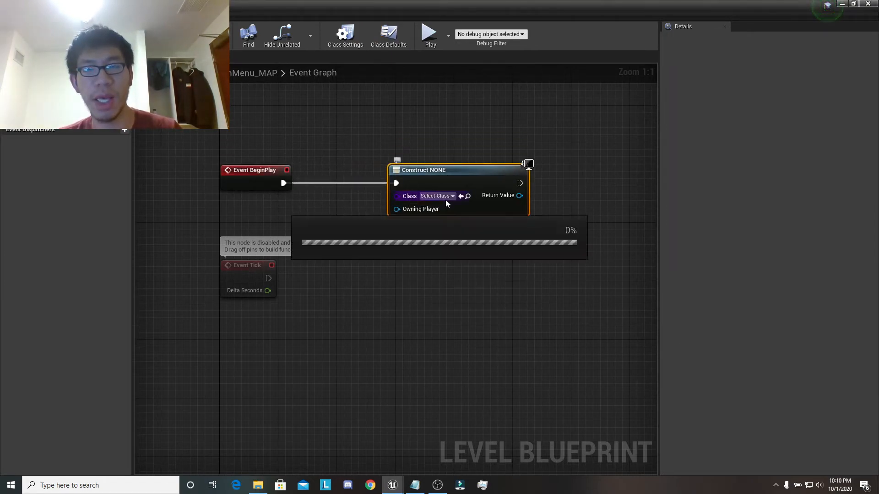
click(453, 245)
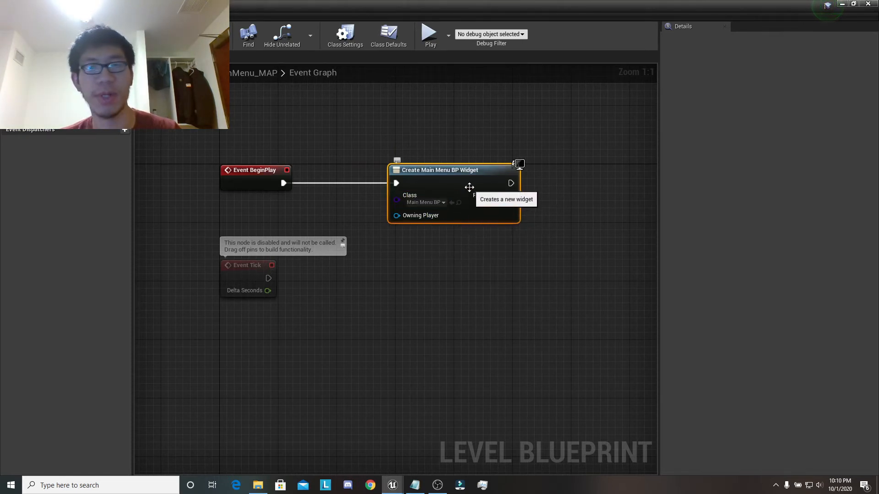
drag(470, 188, 500, 188)
click(410, 250)
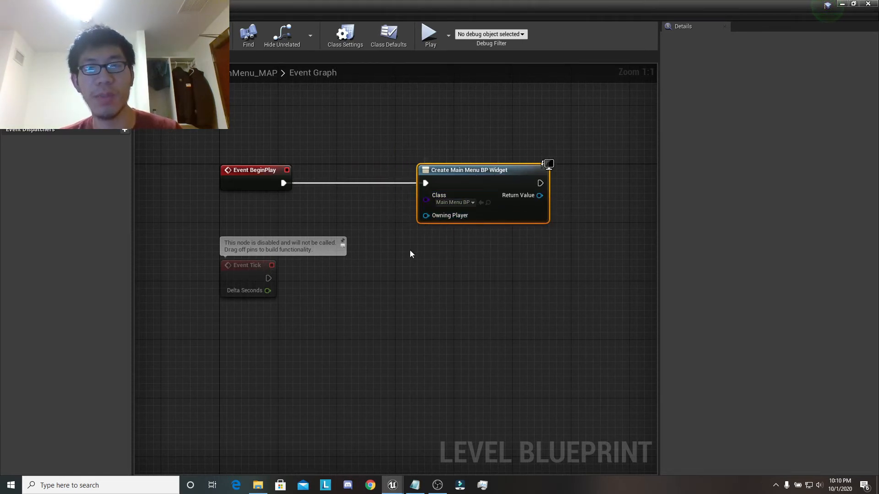
- Add a Get Player Controller node and connect its Return Value to the Create Widget node's Owning Player
right_click(410, 249)
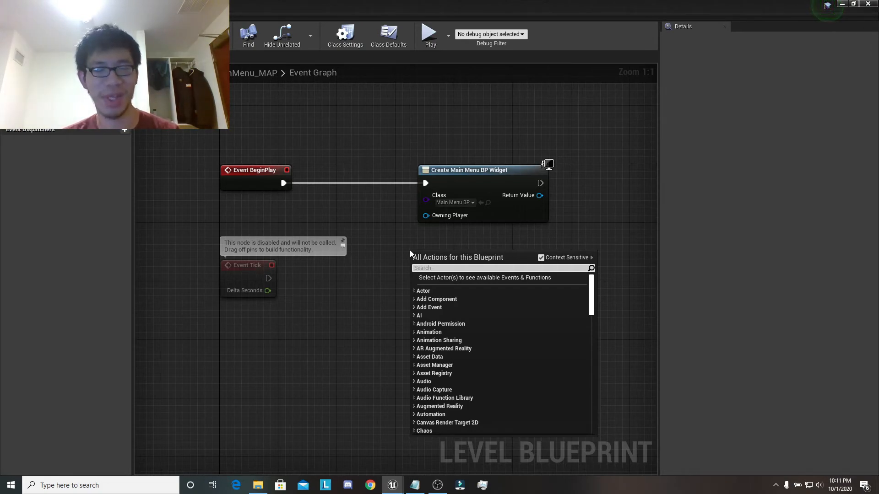
text(getp)
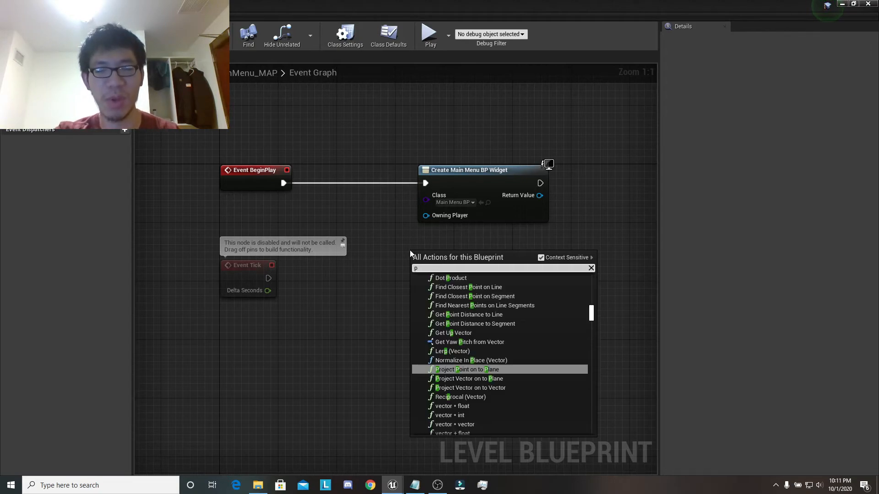
text(layerc)
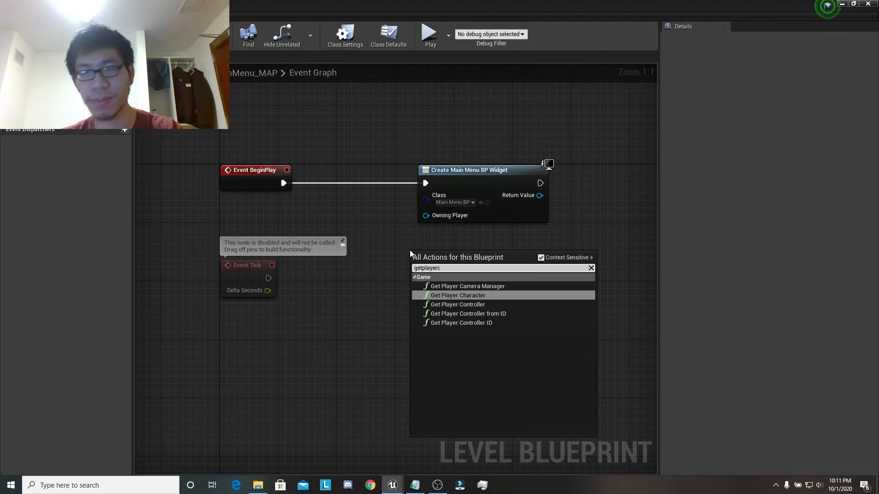
key(Down)
key(Return)
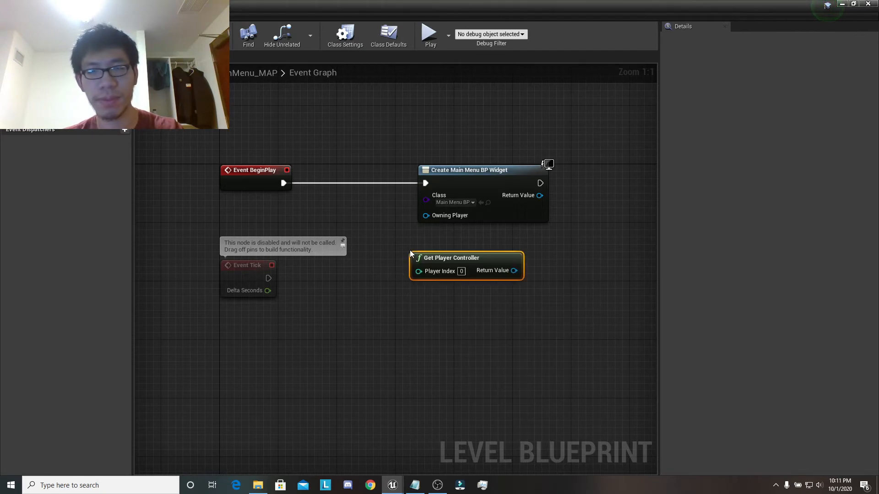
drag(479, 263, 426, 216)
- Add an Add to Viewport node from the widget's Return Value, align it beside Create Widget, and close the Level Blueprint
right_drag(542, 198, 438, 197)
drag(435, 195, 502, 196)
text(addto)
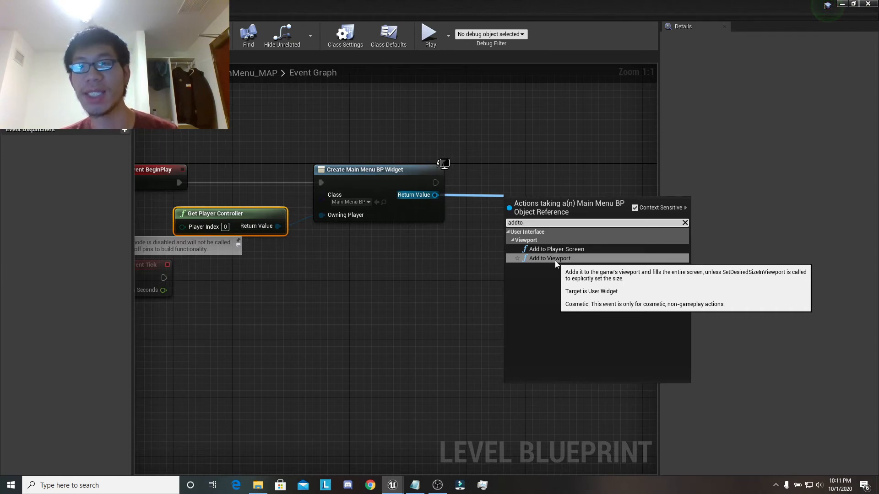
click(555, 260)
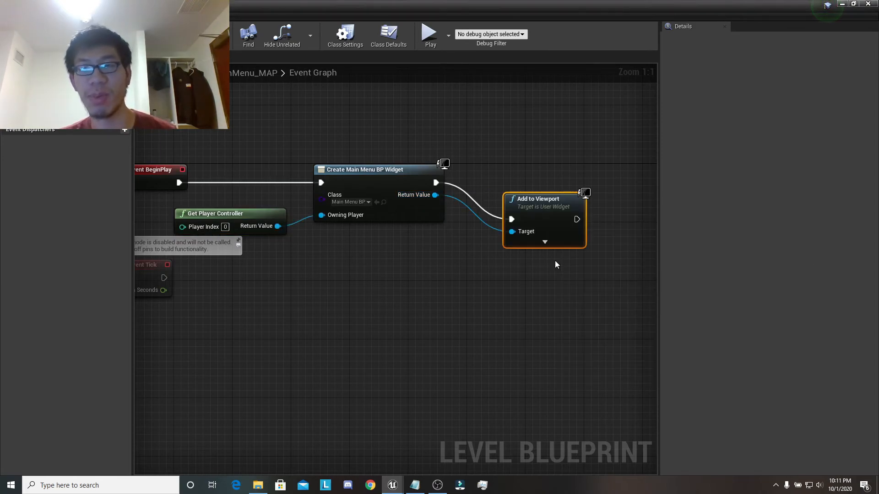
drag(536, 199, 523, 182)
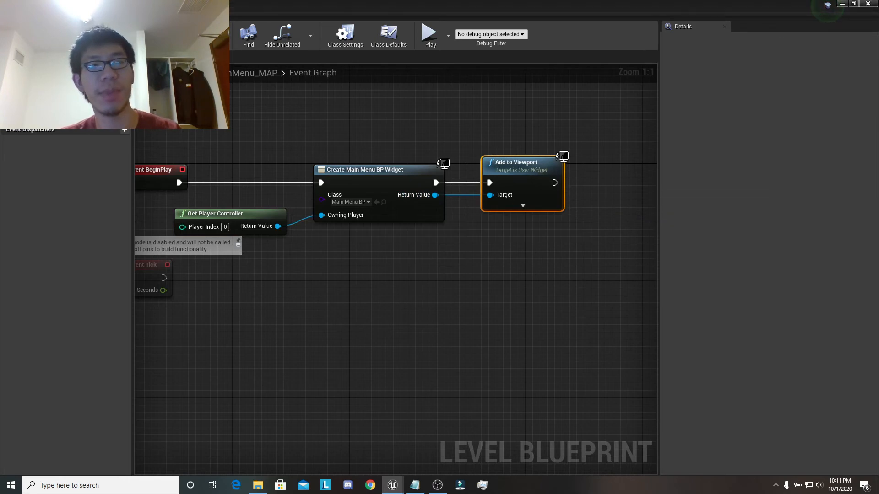
click(868, 4)
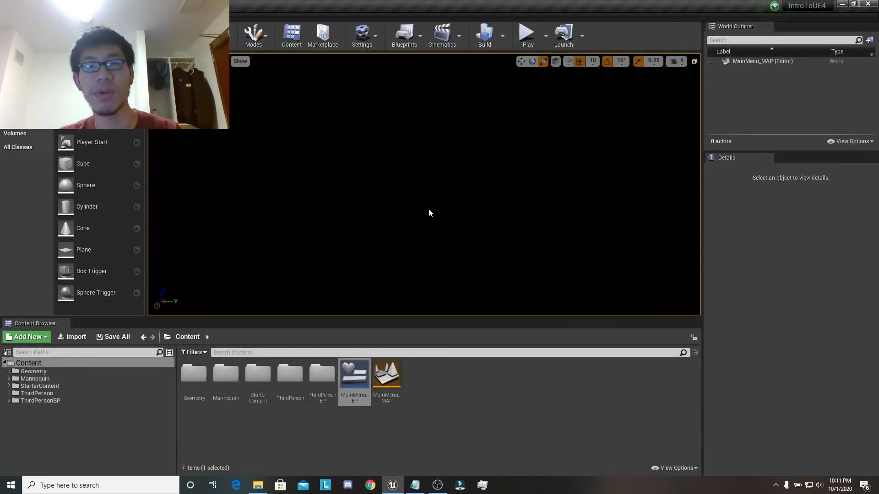
- Play the main menu level, test its Start button by running the character forward, and stop the session
click(528, 34)
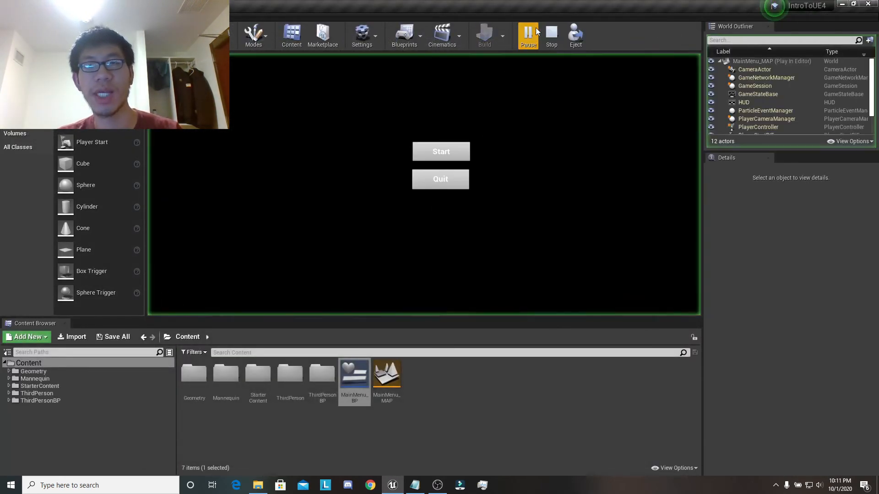
click(458, 152)
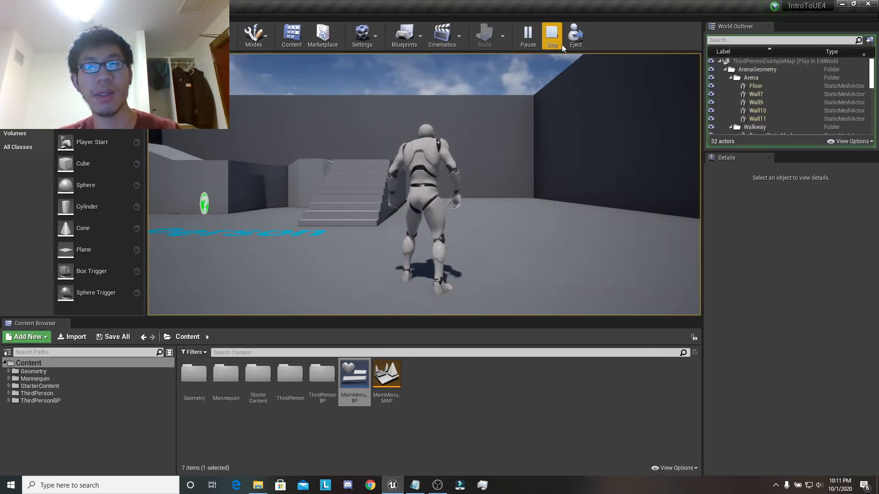
key(w)
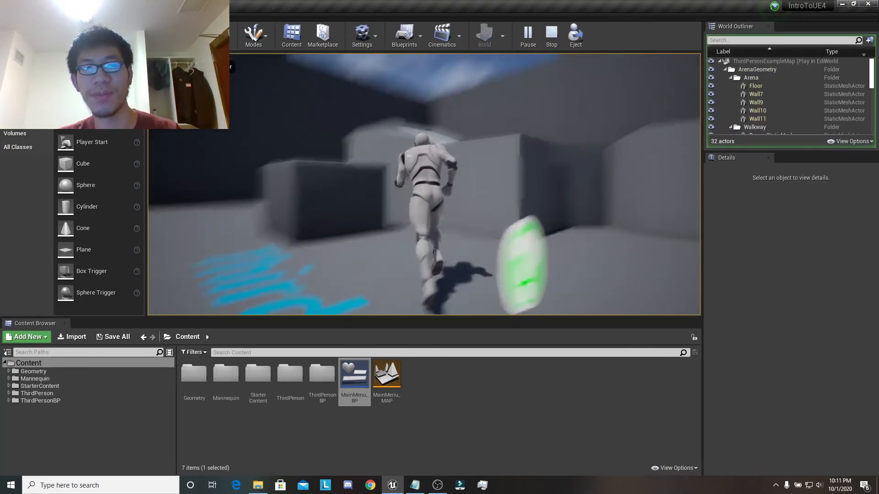
key(Escape)
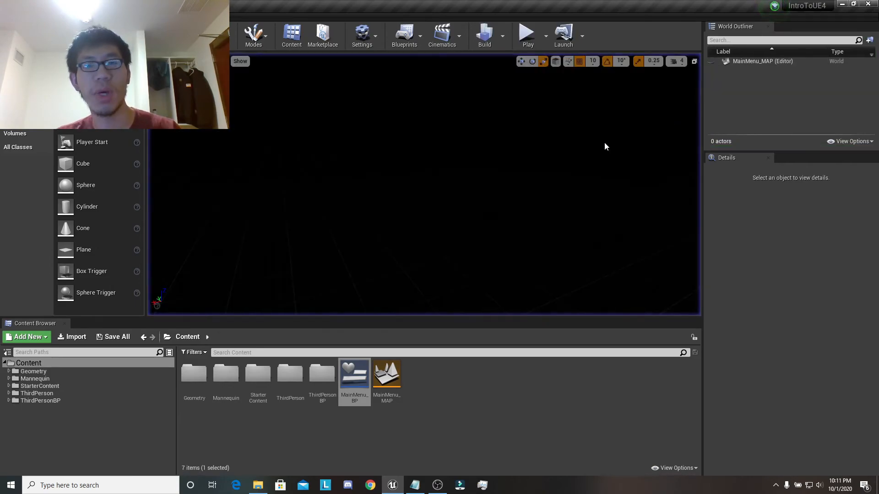
- Look at the MainMenu_BP widget in the designer, minimize it, and briefly play the main menu level
double_click(354, 374)
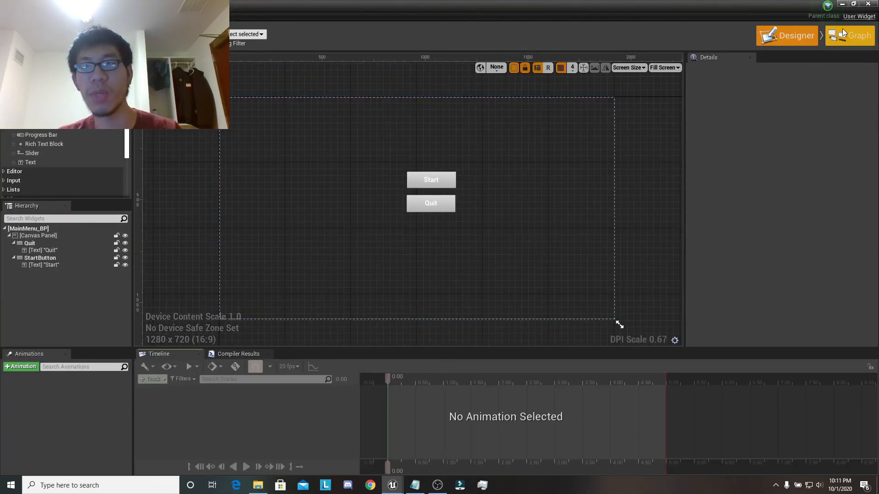
click(842, 4)
click(535, 40)
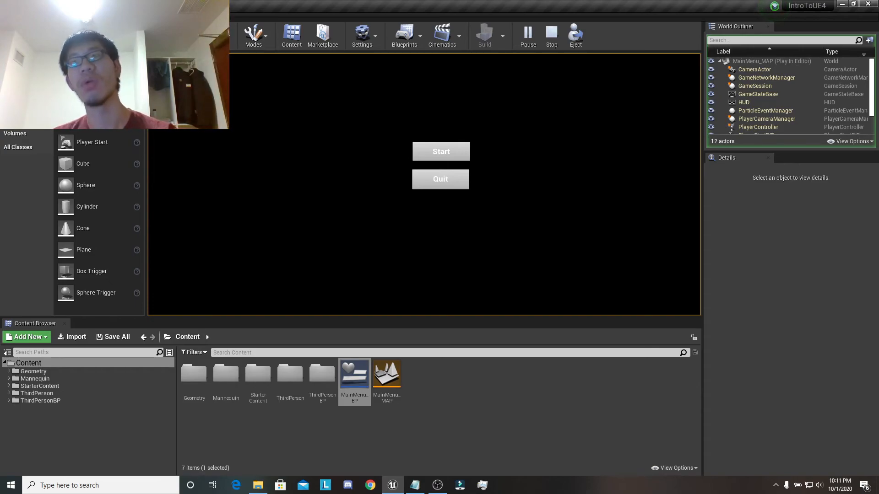
key(Escape)
- Reopen the Level Blueprint of MainMenu_MAP and add a Set Show Mouse Cursor node from the Get Player Controller's Return Value
click(387, 375)
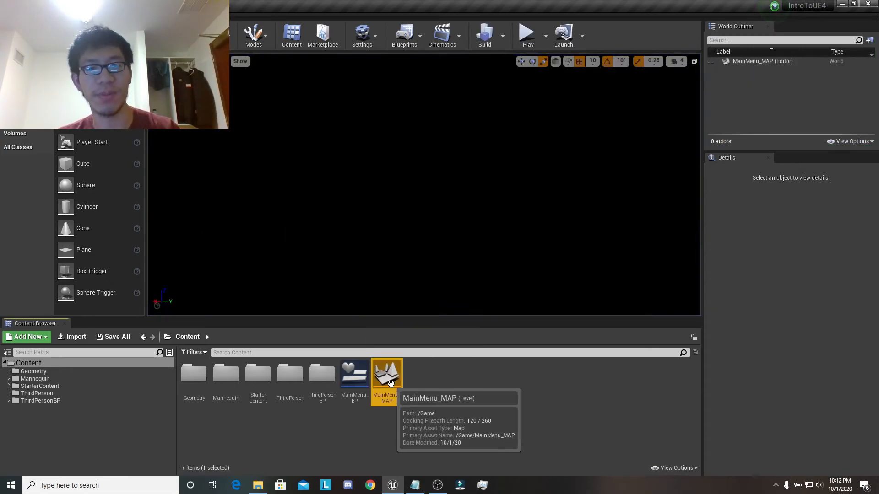
click(407, 36)
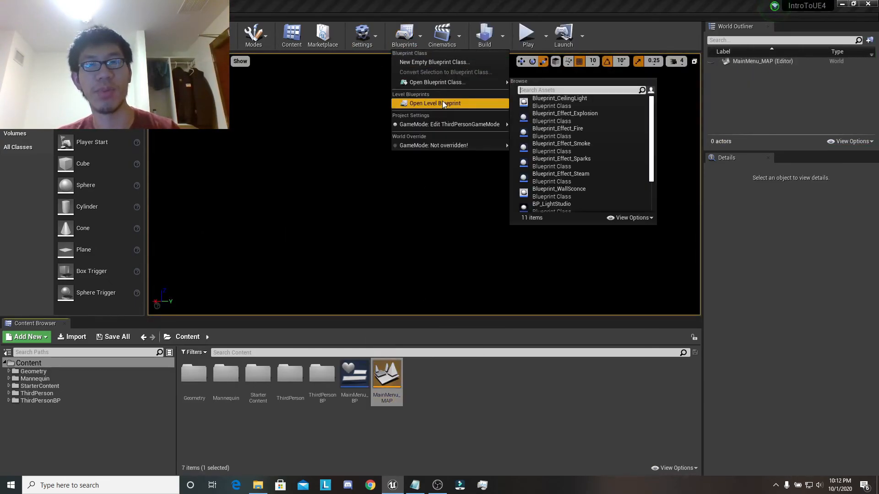
click(442, 101)
right_drag(558, 234, 438, 235)
right_click(438, 234)
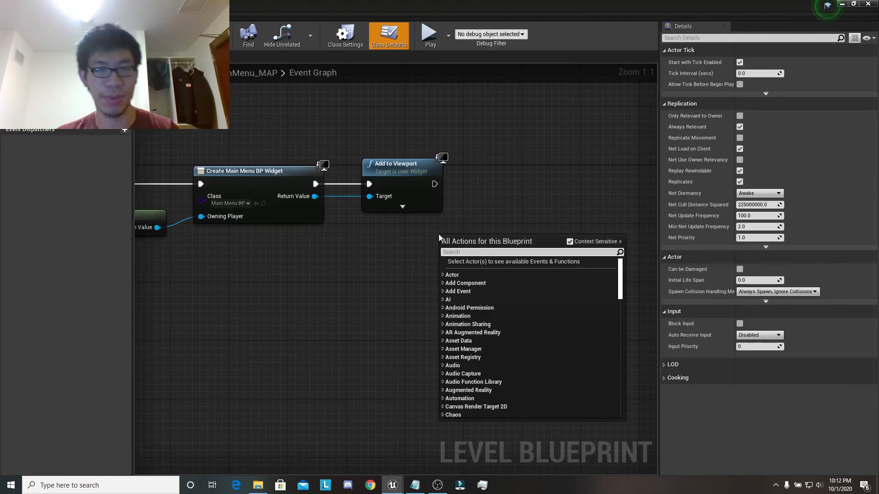
right_drag(184, 236, 283, 239)
drag(256, 229, 487, 256)
text(set show)
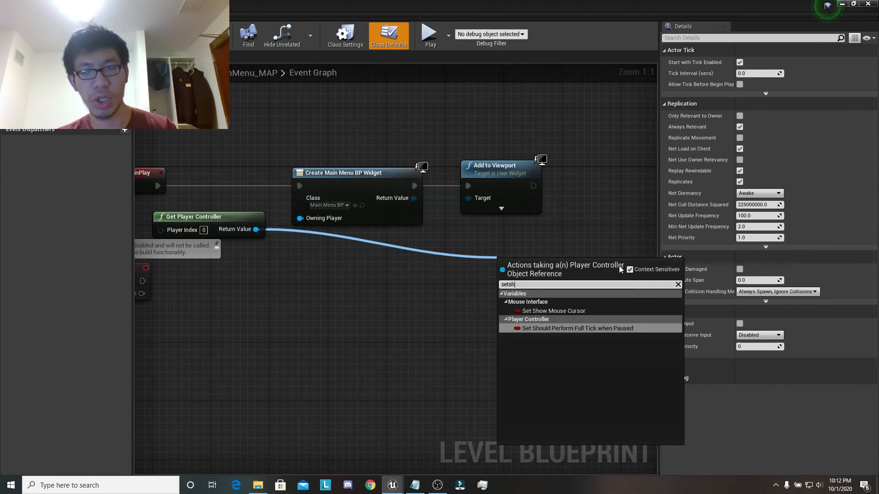
click(600, 311)
- Connect the Set node after Add to Viewport, enable Show Mouse Cursor, then save and close the Level Blueprint
drag(549, 260, 609, 169)
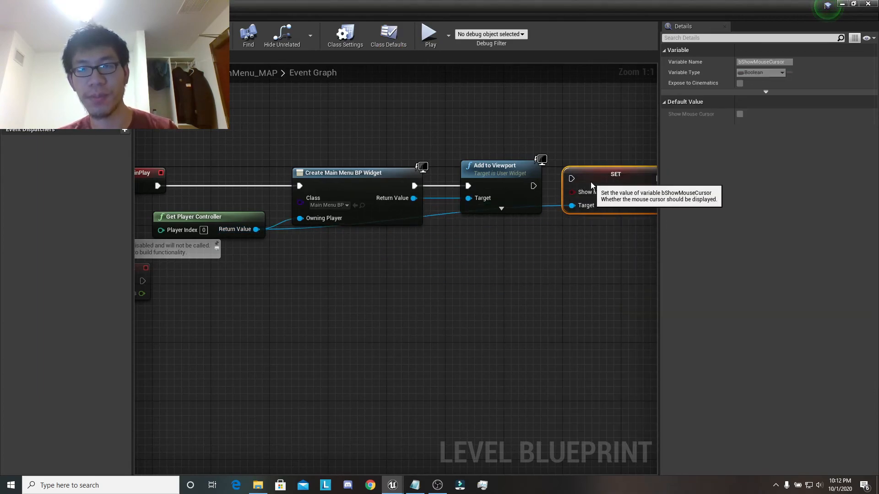
drag(533, 186, 571, 185)
click(634, 199)
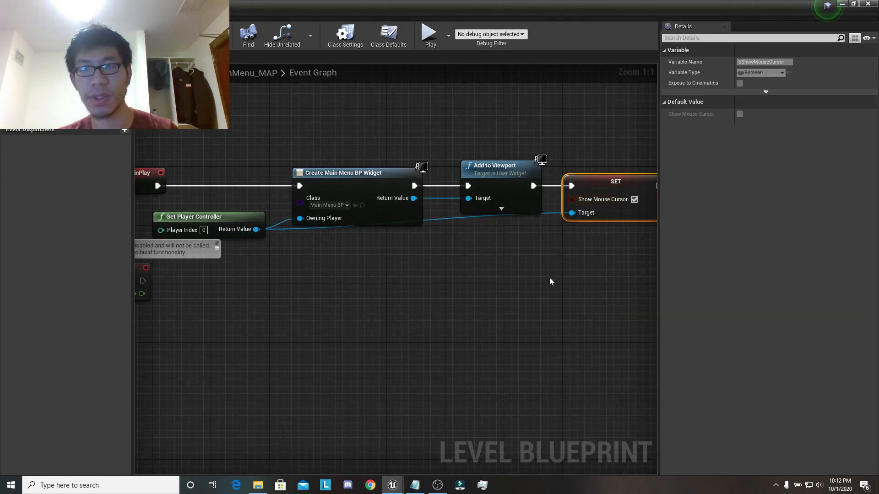
click(551, 281)
key(ctrl+s)
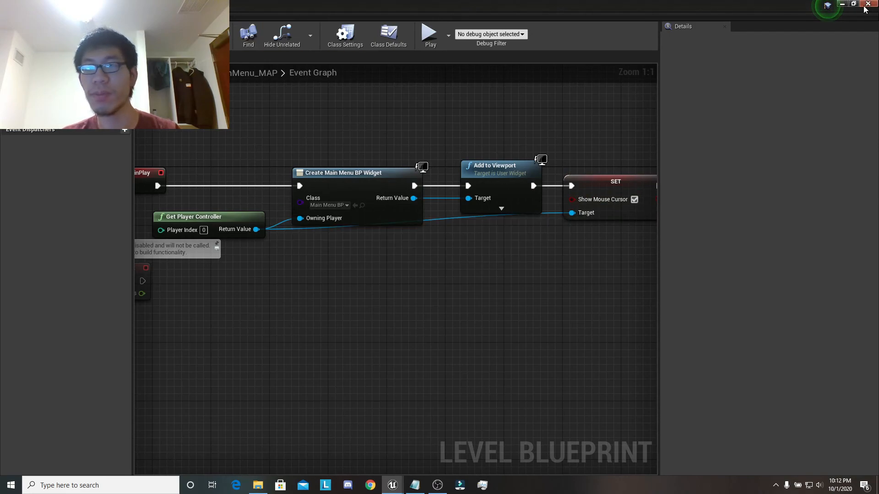
click(865, 5)
- Play the main menu level, test its Quit button, and start playing the level again
click(526, 42)
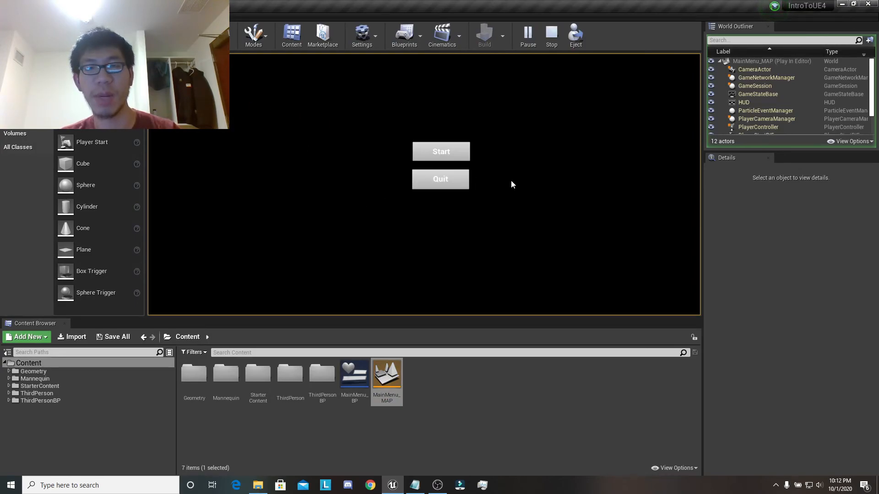
click(421, 180)
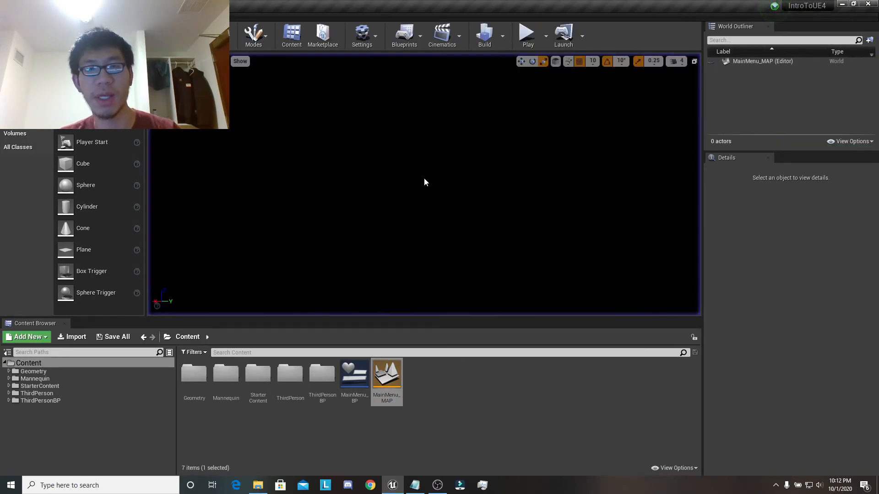
click(527, 36)
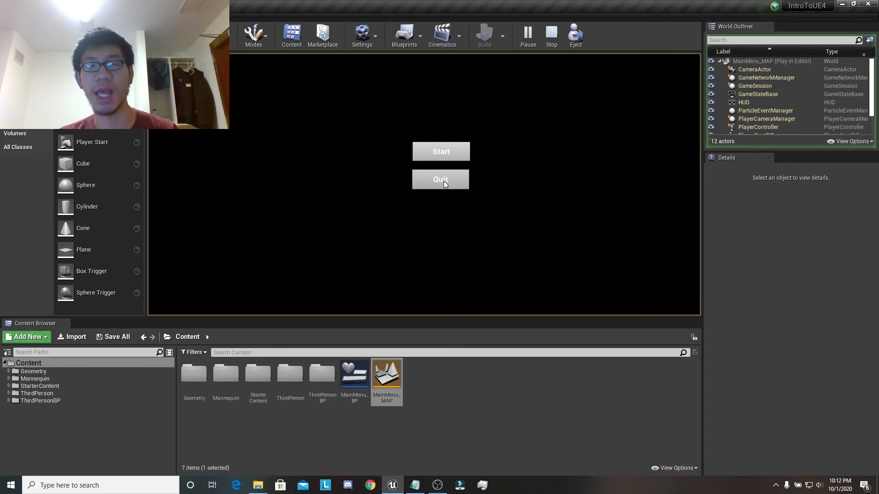
- Test the Quit button of the main menu in the running level
click(444, 184)
key(alt+p)
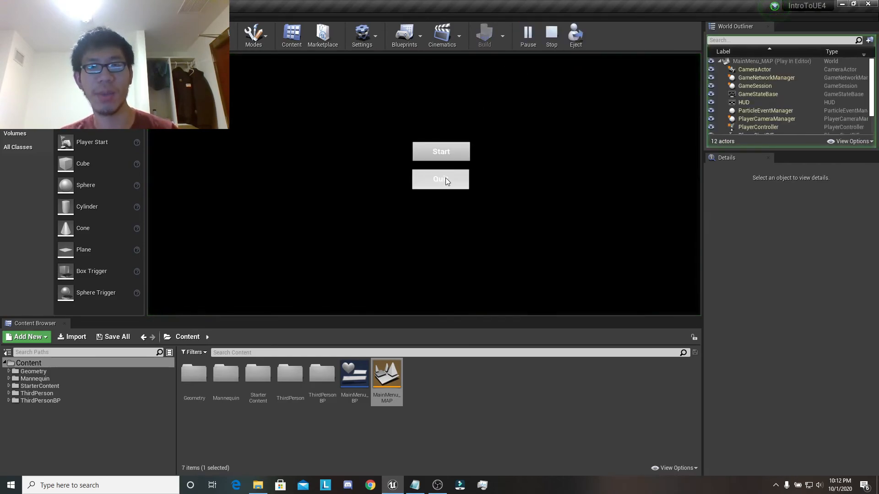
click(446, 178)
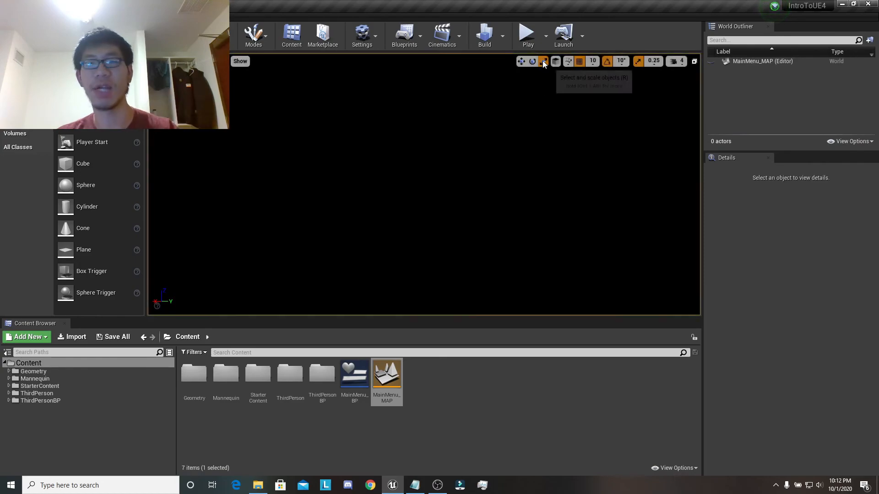
- Play the main menu level, test its Start button by walking the character around the third-person map, and end the play session
click(535, 35)
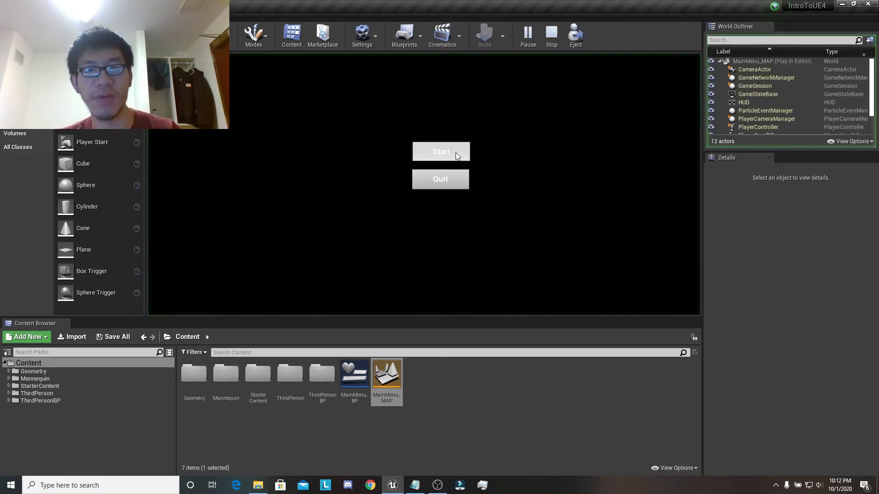
click(459, 149)
click(460, 149)
key(w)
key(w)
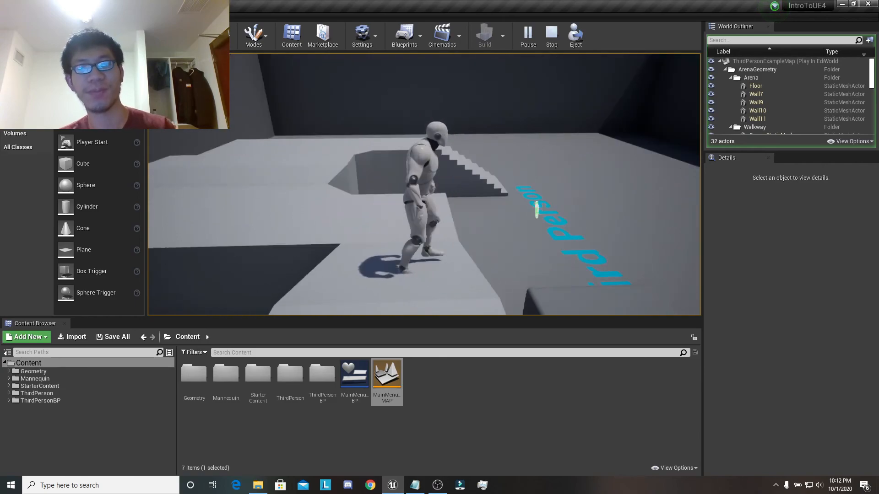
key(Escape)
click(424, 184)
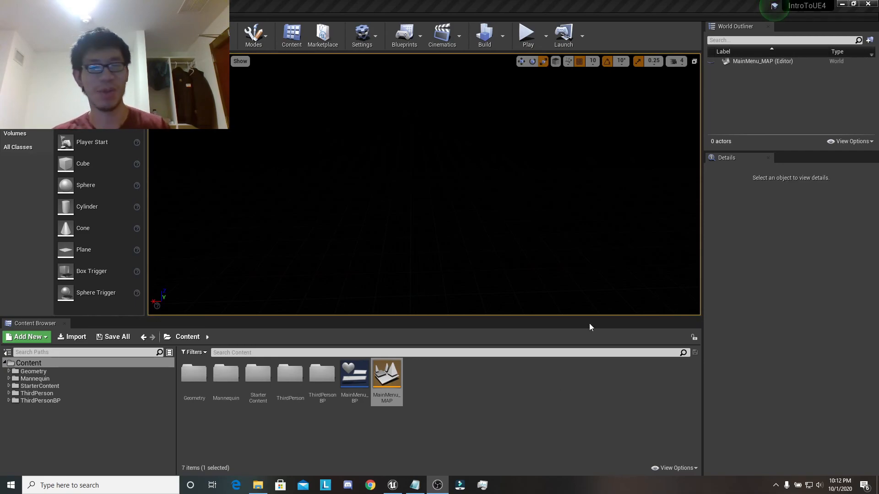
key(alt+Tab)
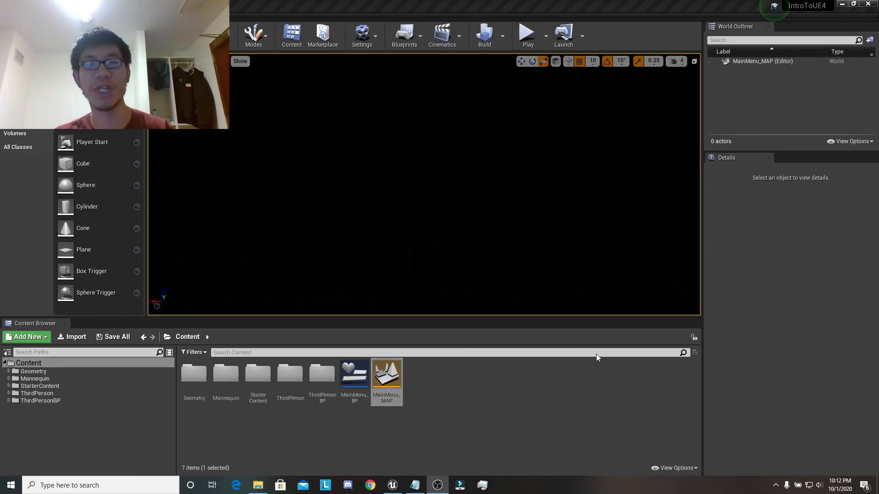
key(alt+Tab)
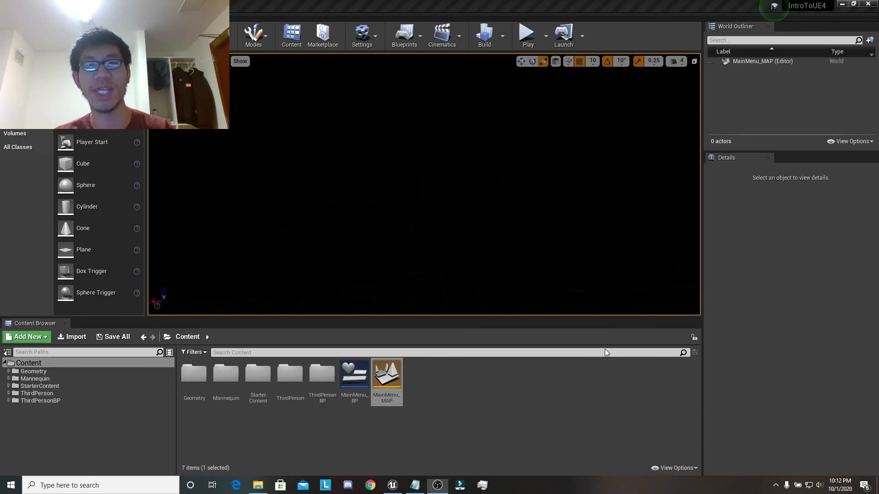